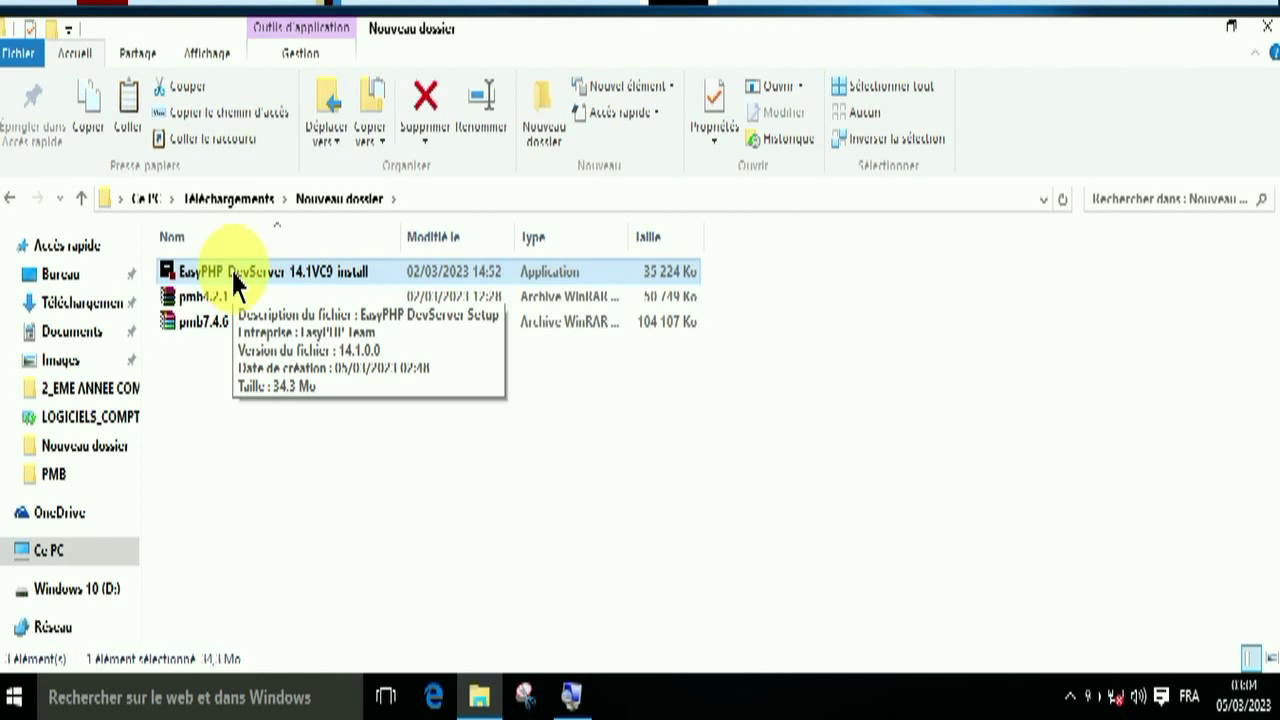
Step: Launch the EasyPHP DevServer 14.1VC9 installer, allow it to run, and choose Français as the setup language
{"action": "left_click", "coordinate": [233, 283]}
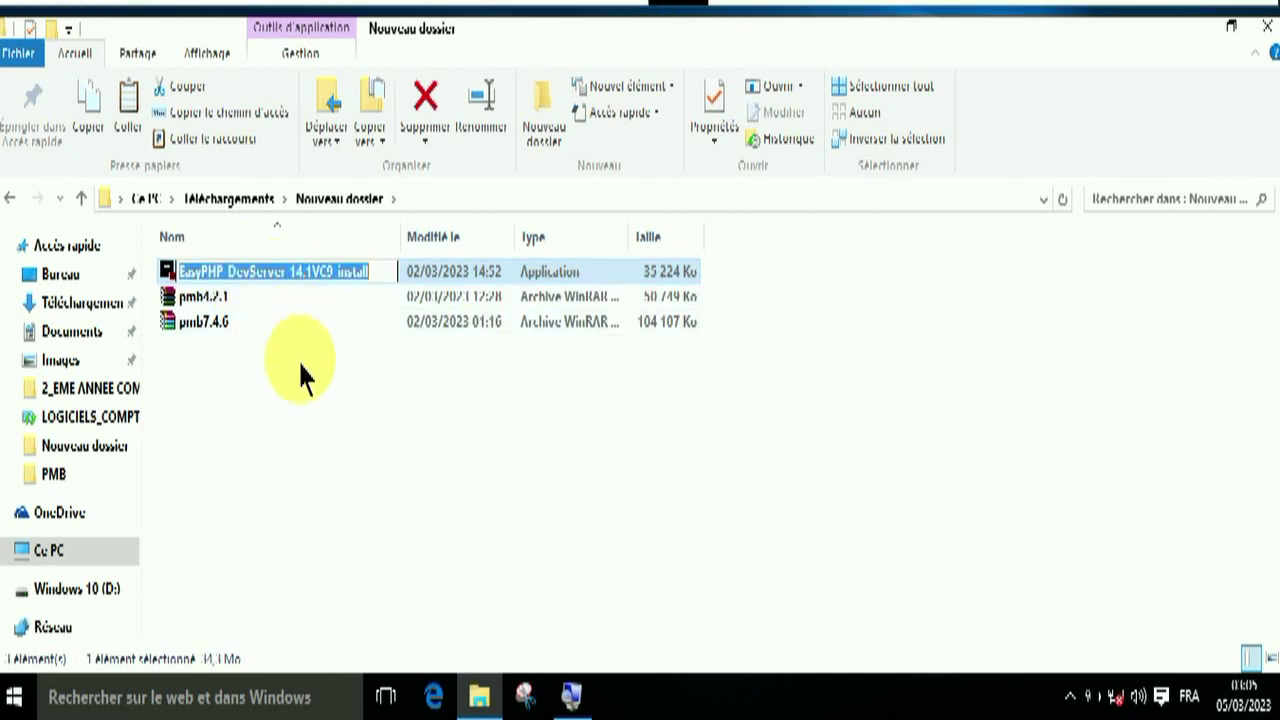
{"action": "key", "text": "Escape"}
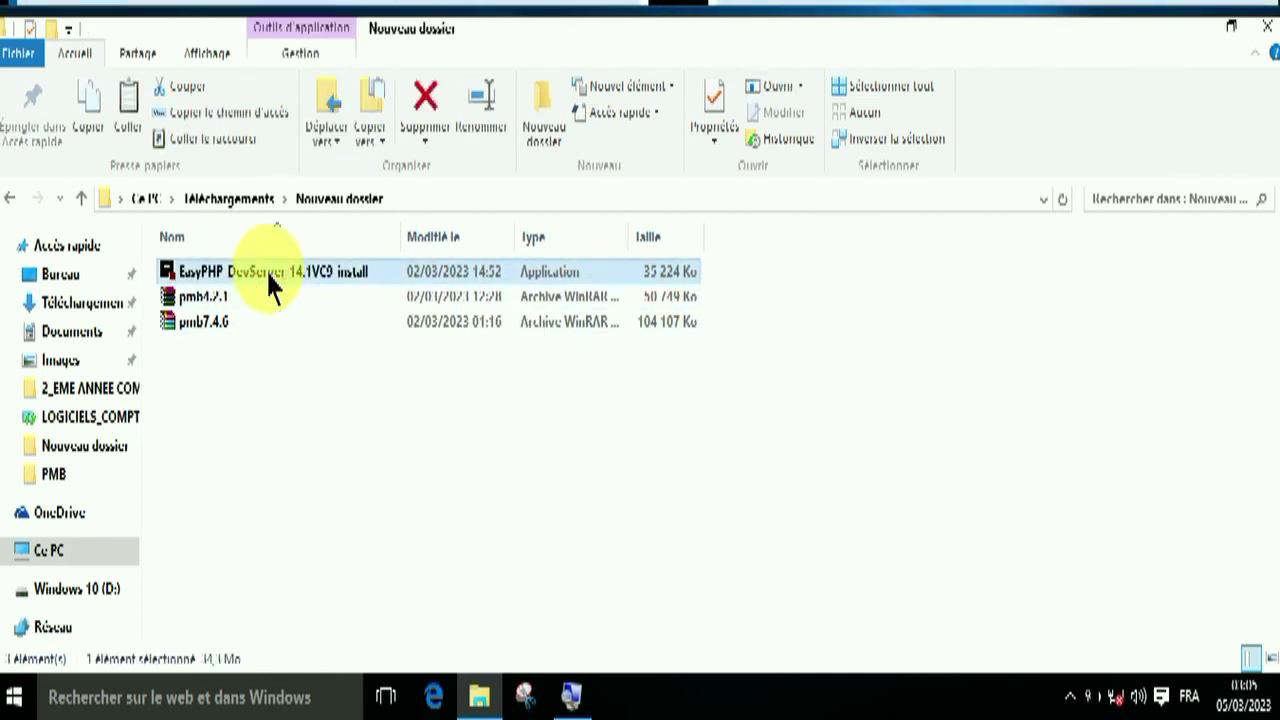
{"action": "double_click", "coordinate": [272, 285]}
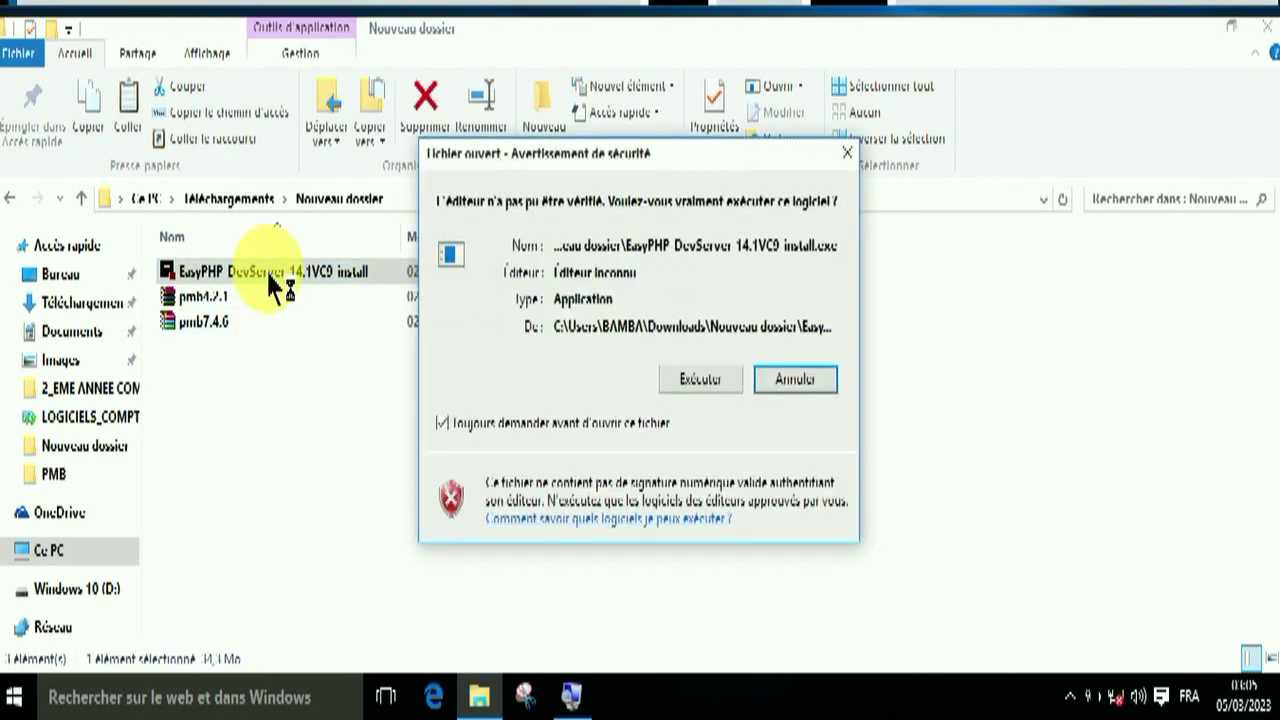
{"action": "left_click", "coordinate": [710, 385]}
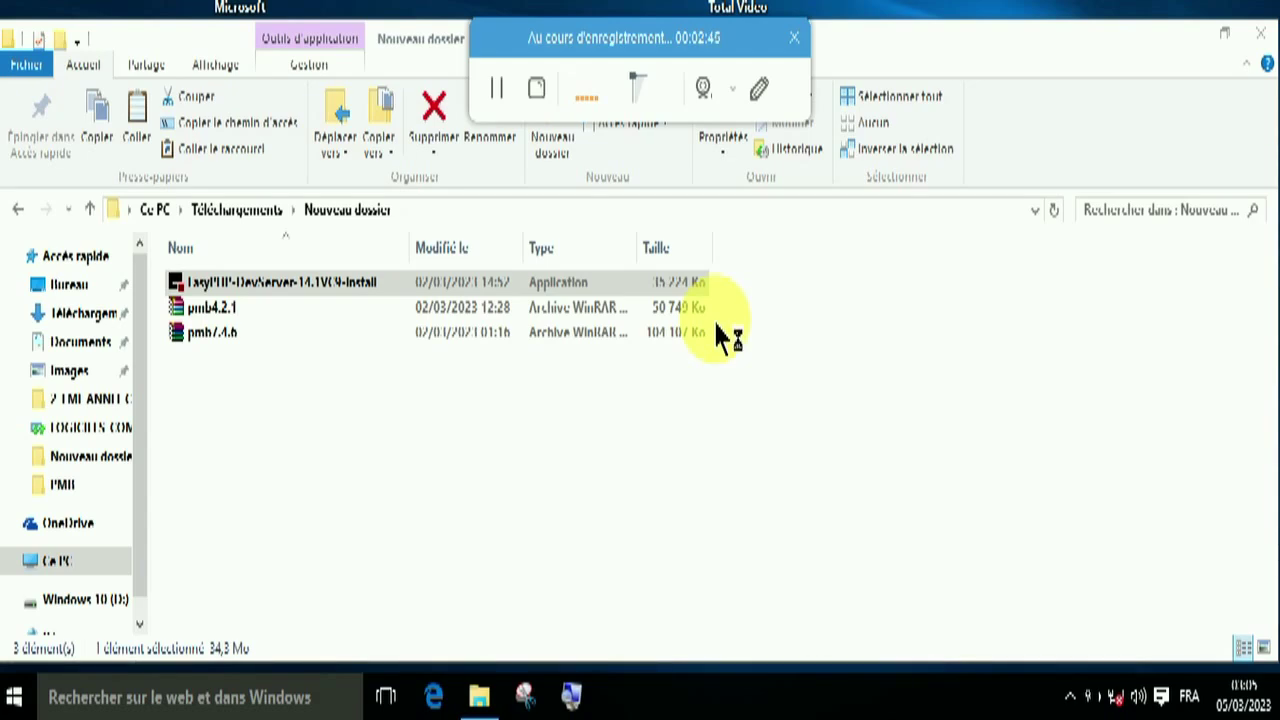
{"action": "left_click", "coordinate": [653, 305]}
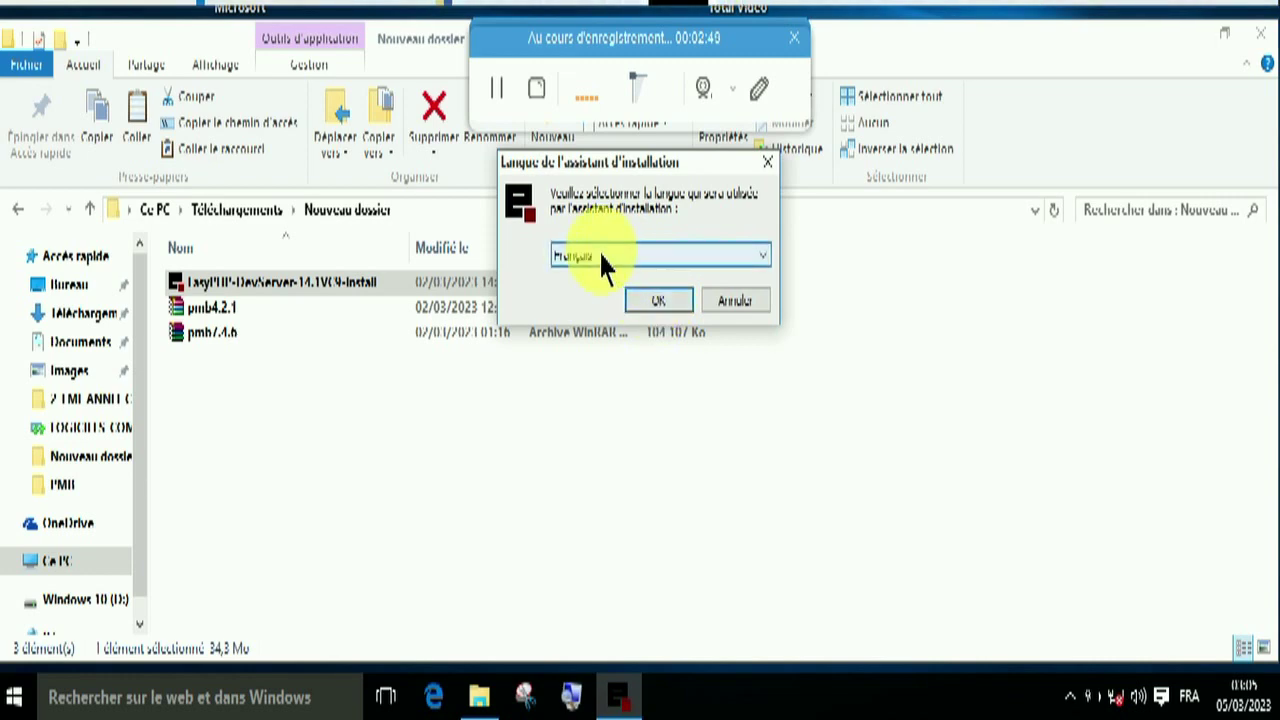
{"action": "left_click", "coordinate": [662, 305]}
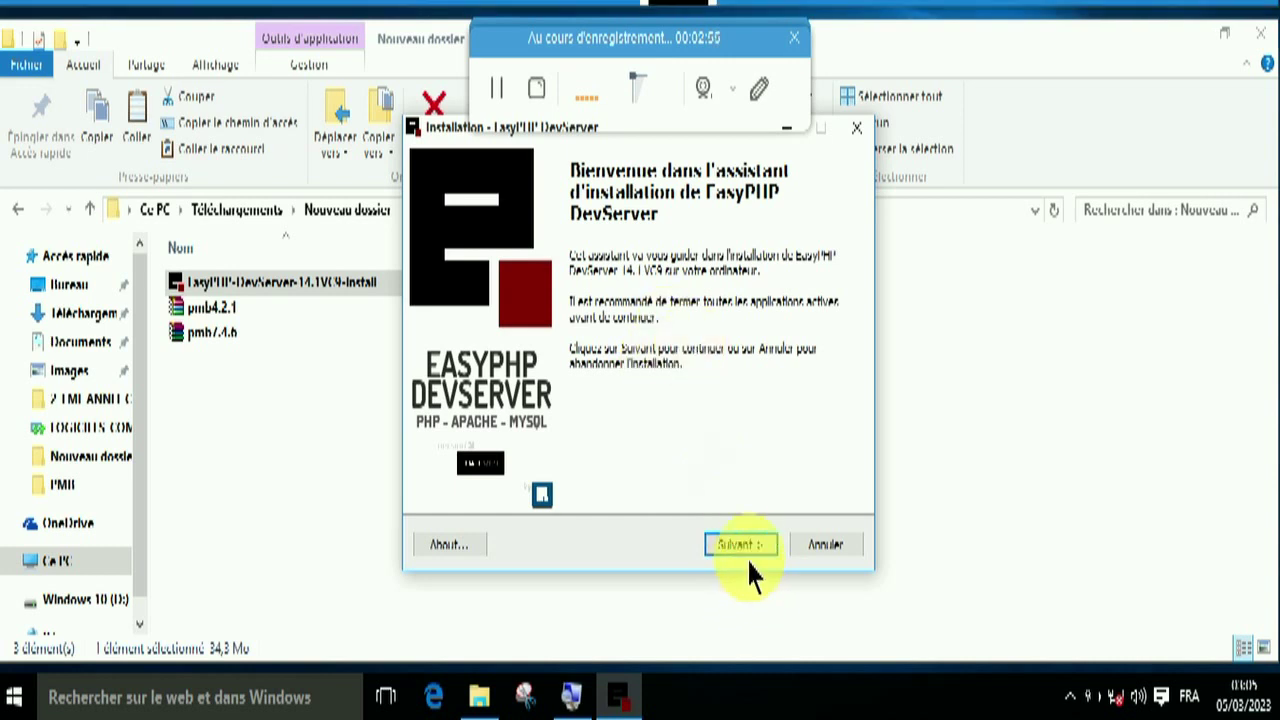
Step: Proceed past the installer's welcome page and accept the terms of the licence agreement
{"action": "left_click", "coordinate": [748, 552]}
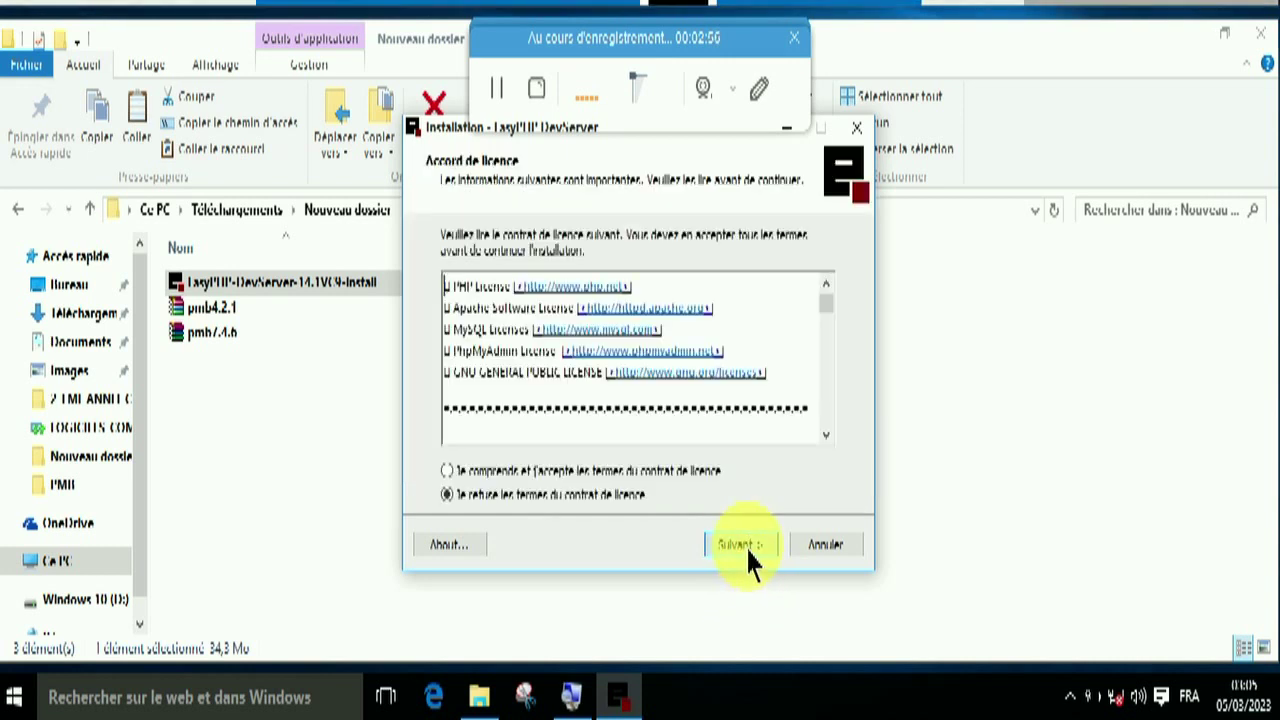
{"action": "left_click", "coordinate": [503, 474]}
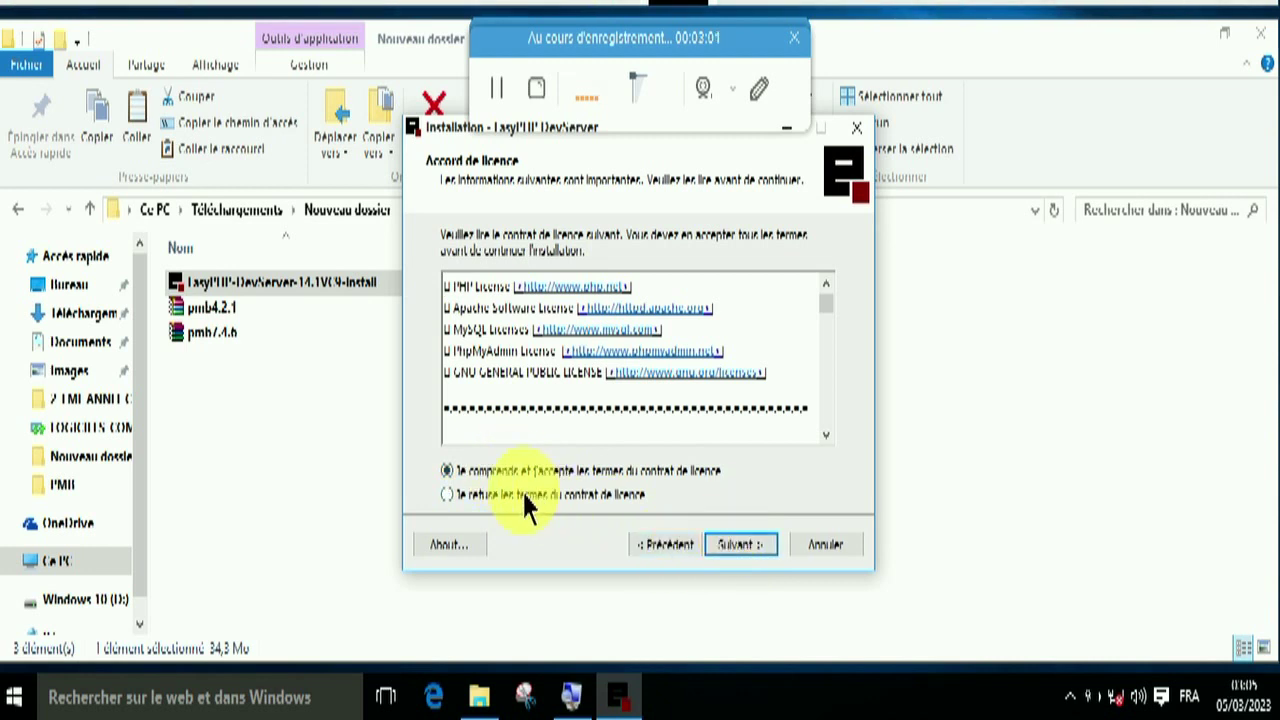
{"action": "left_click", "coordinate": [738, 545]}
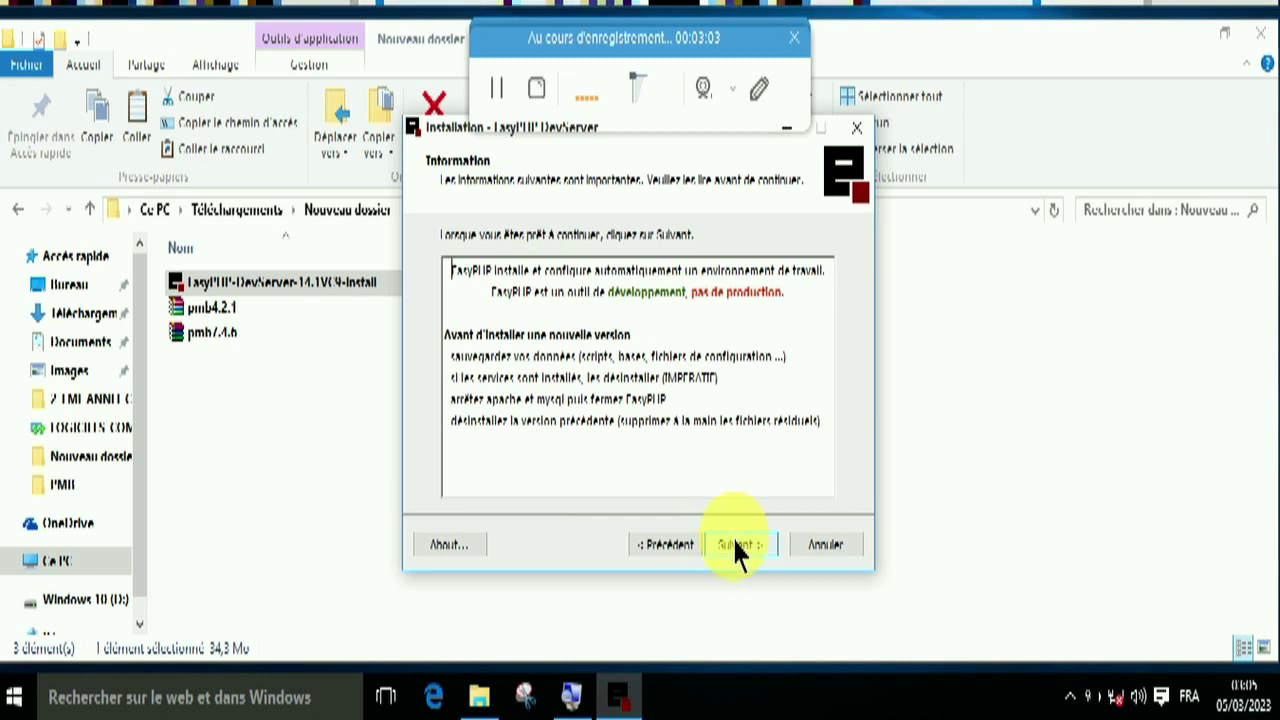
Step: Install EasyPHP DevServer with the default destination and Start menu folders, then finish setup with Voir Aide and Exécuter EasyPHP enabled
{"action": "left_click", "coordinate": [738, 545]}
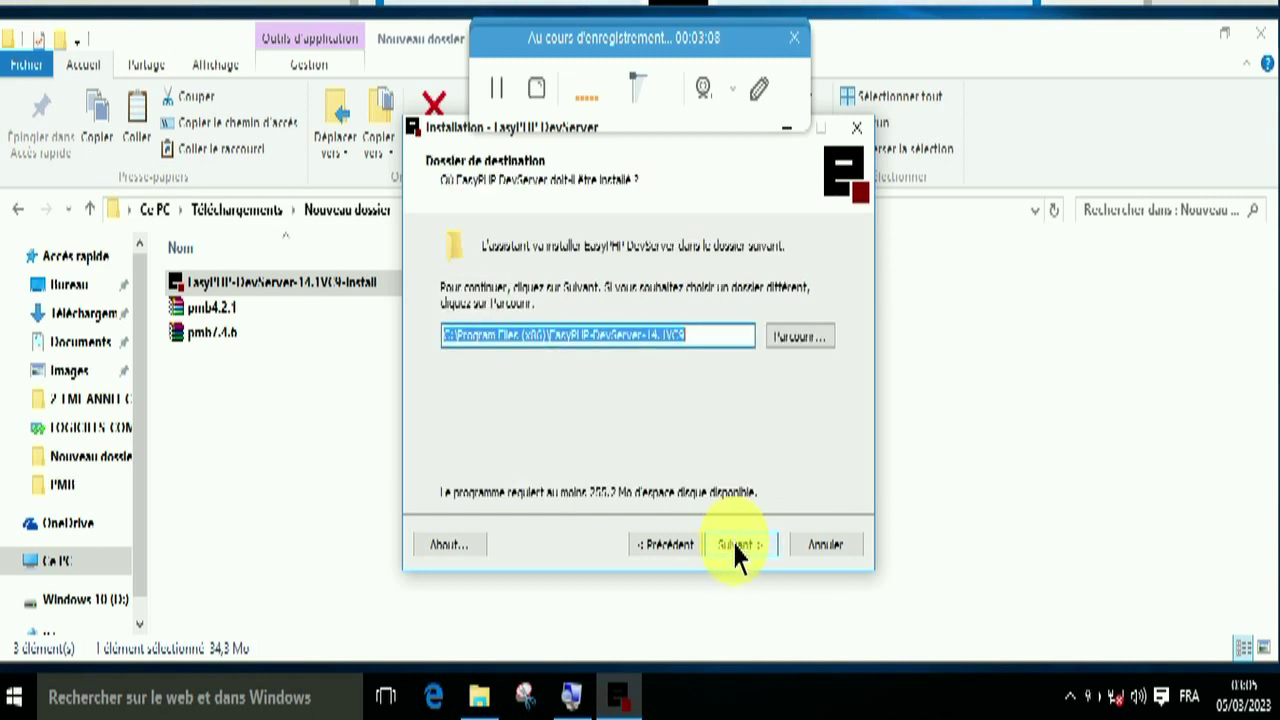
{"action": "left_click", "coordinate": [738, 548]}
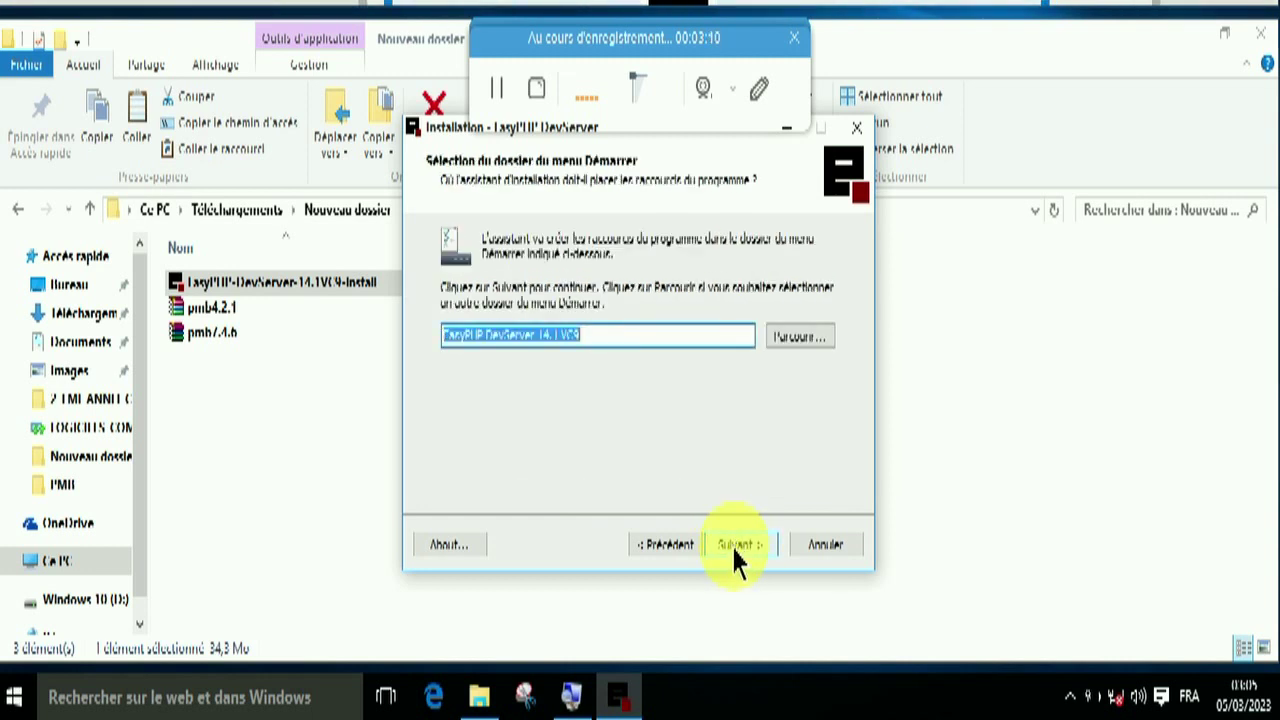
{"action": "left_click", "coordinate": [736, 550]}
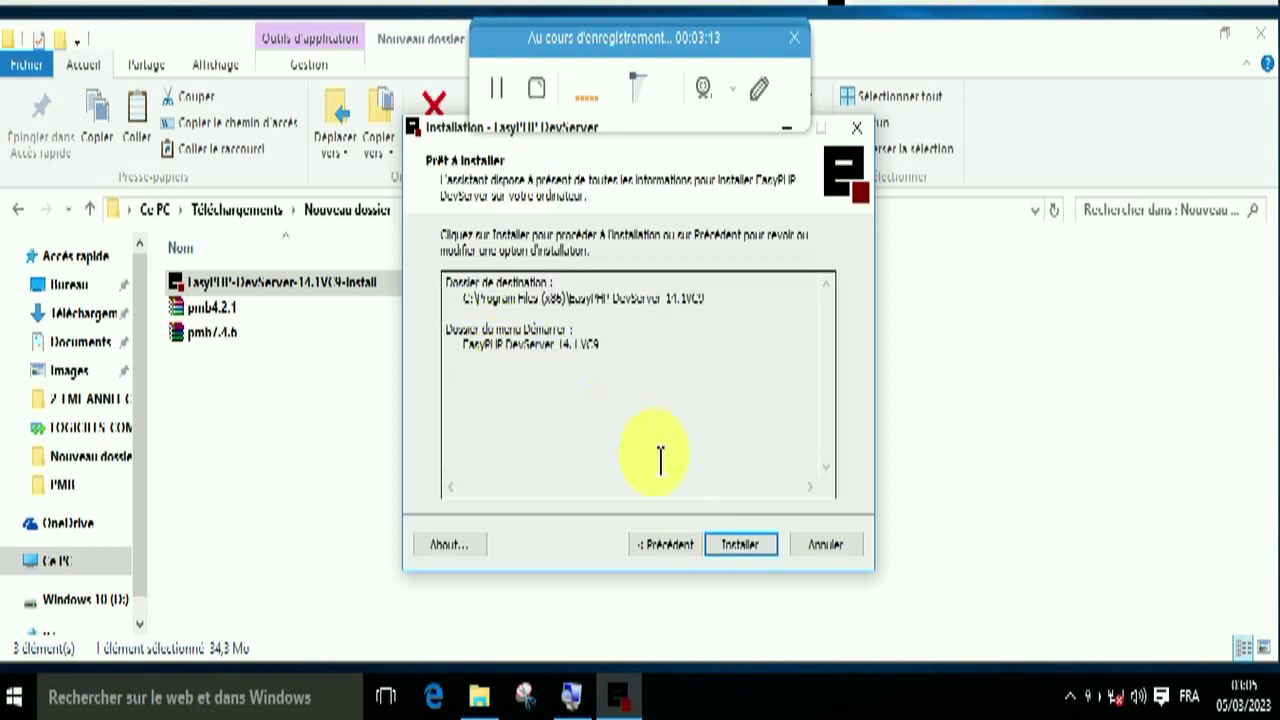
{"action": "left_click", "coordinate": [740, 545]}
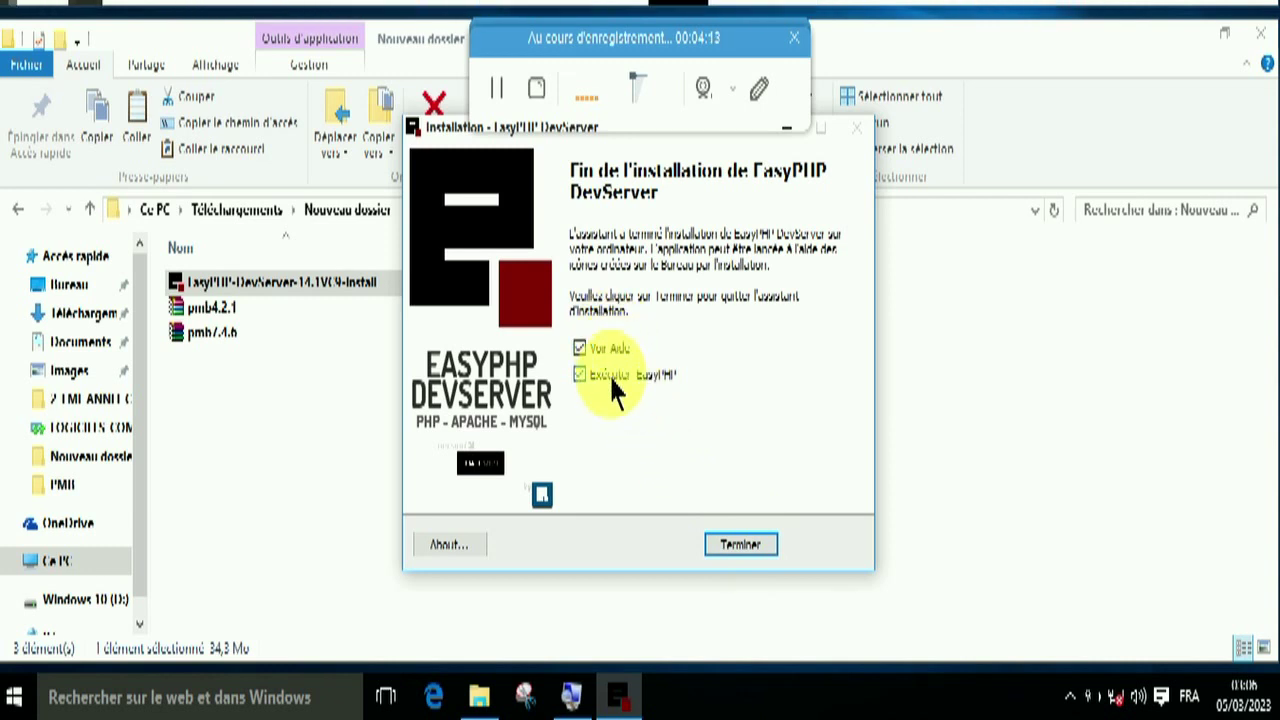
{"action": "left_click", "coordinate": [741, 546]}
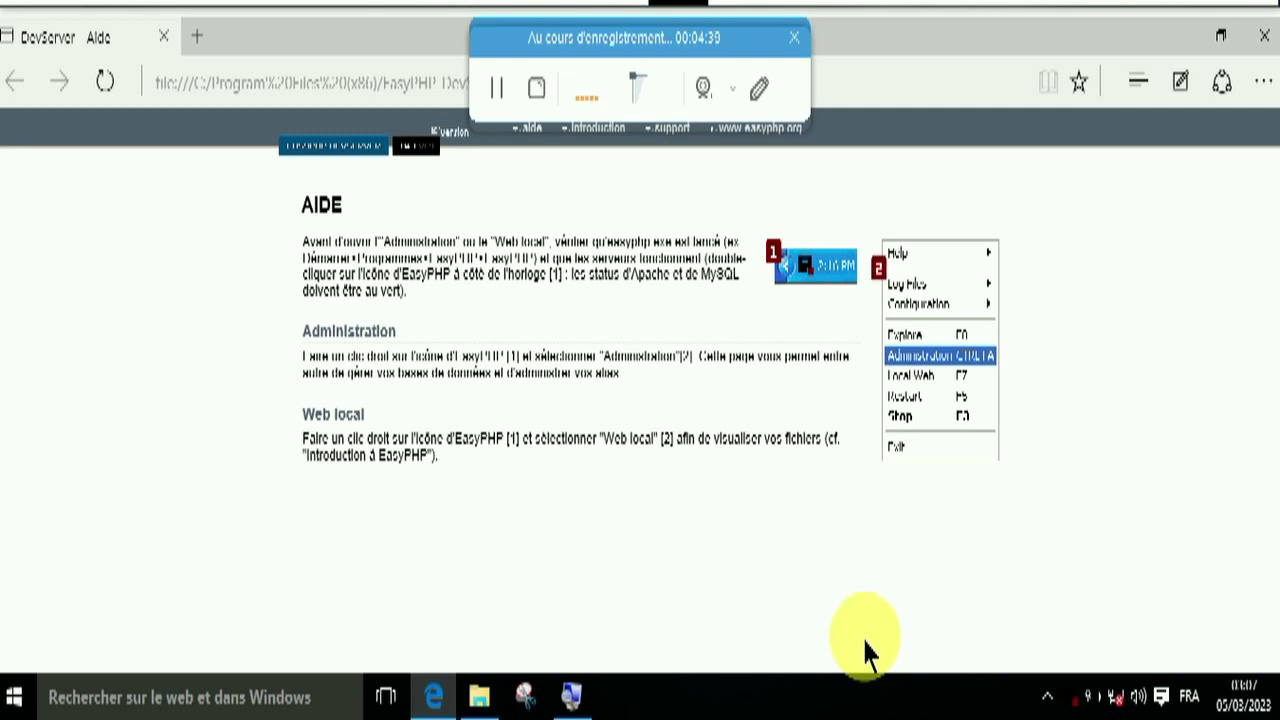
Step: Open EasyPHP's local web page (Web local) in the browser
{"action": "right_click", "coordinate": [1070, 705]}
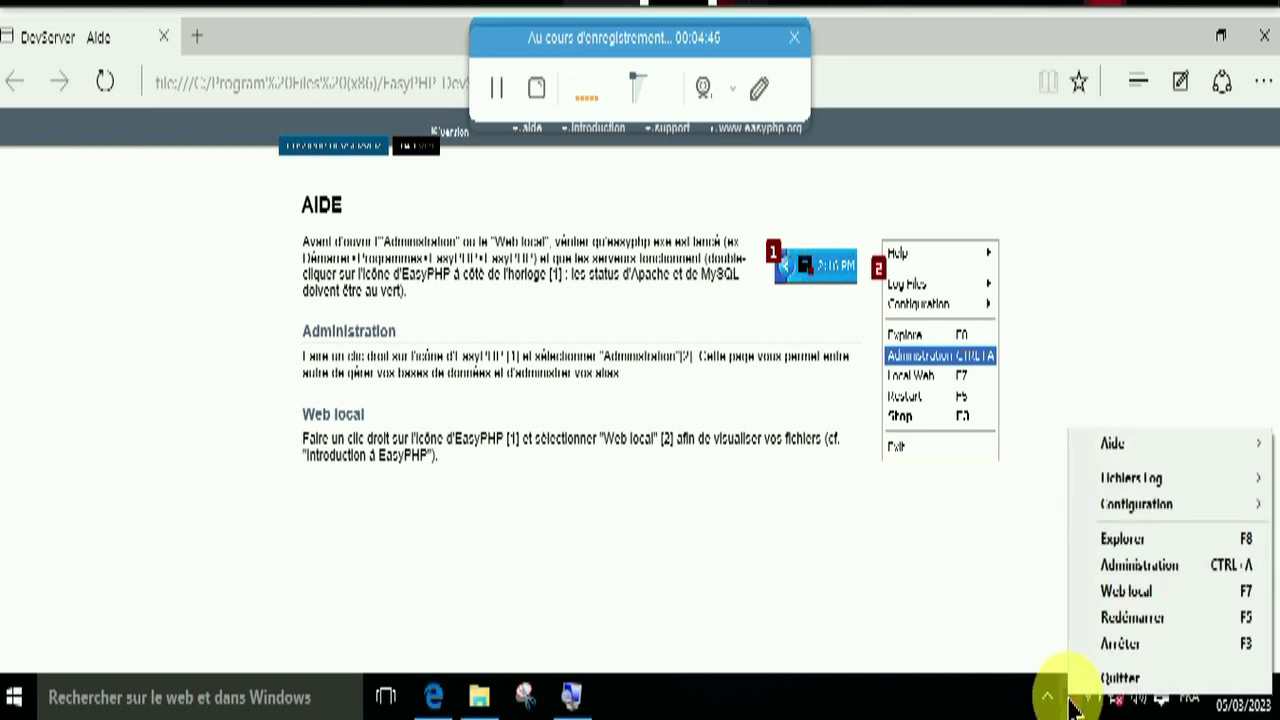
{"action": "left_click", "coordinate": [1128, 592]}
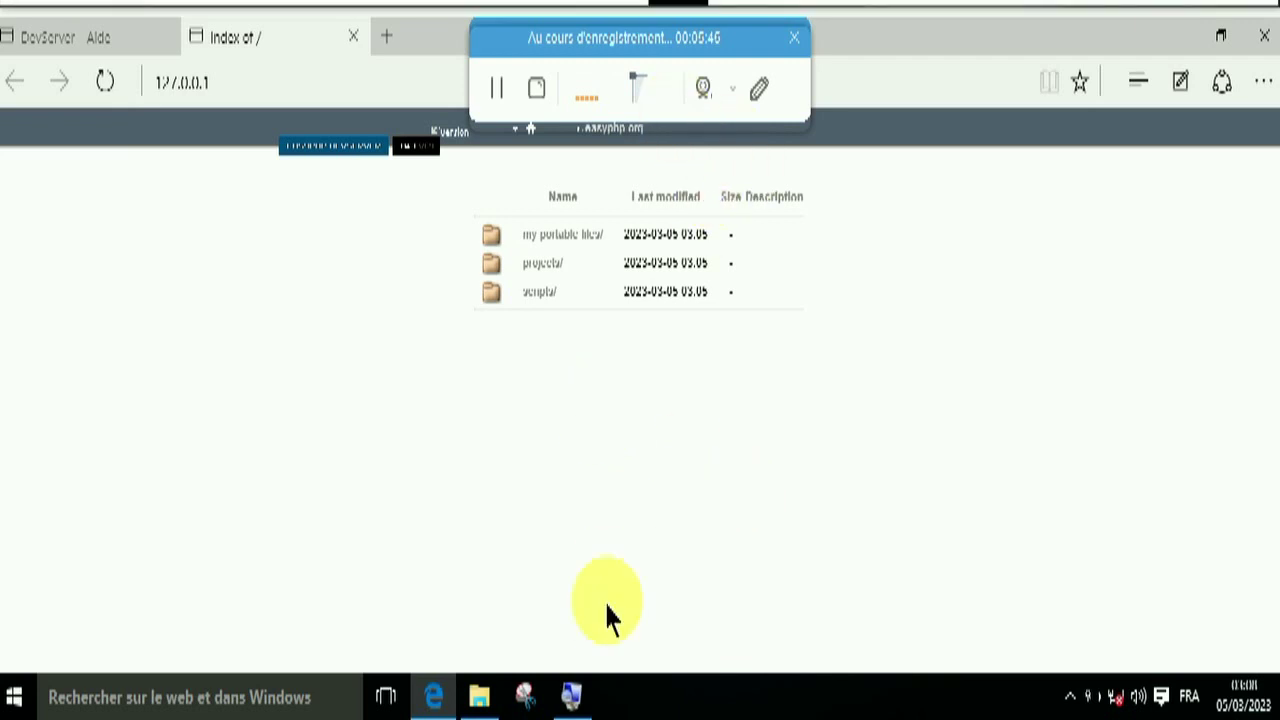
Step: Switch to File Explorer, open the pmb4.2.1 archive in WinRAR, and dismiss the licence purchase reminder
{"action": "left_click", "coordinate": [493, 703]}
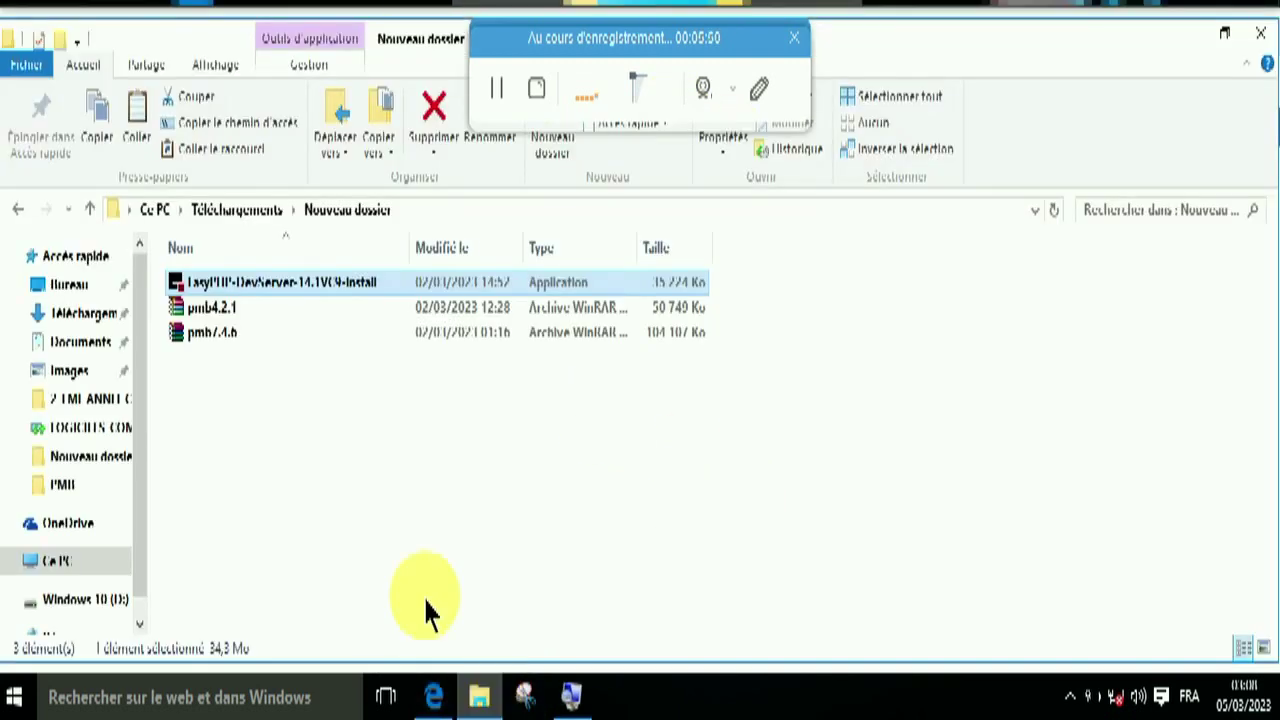
{"action": "left_click", "coordinate": [222, 310]}
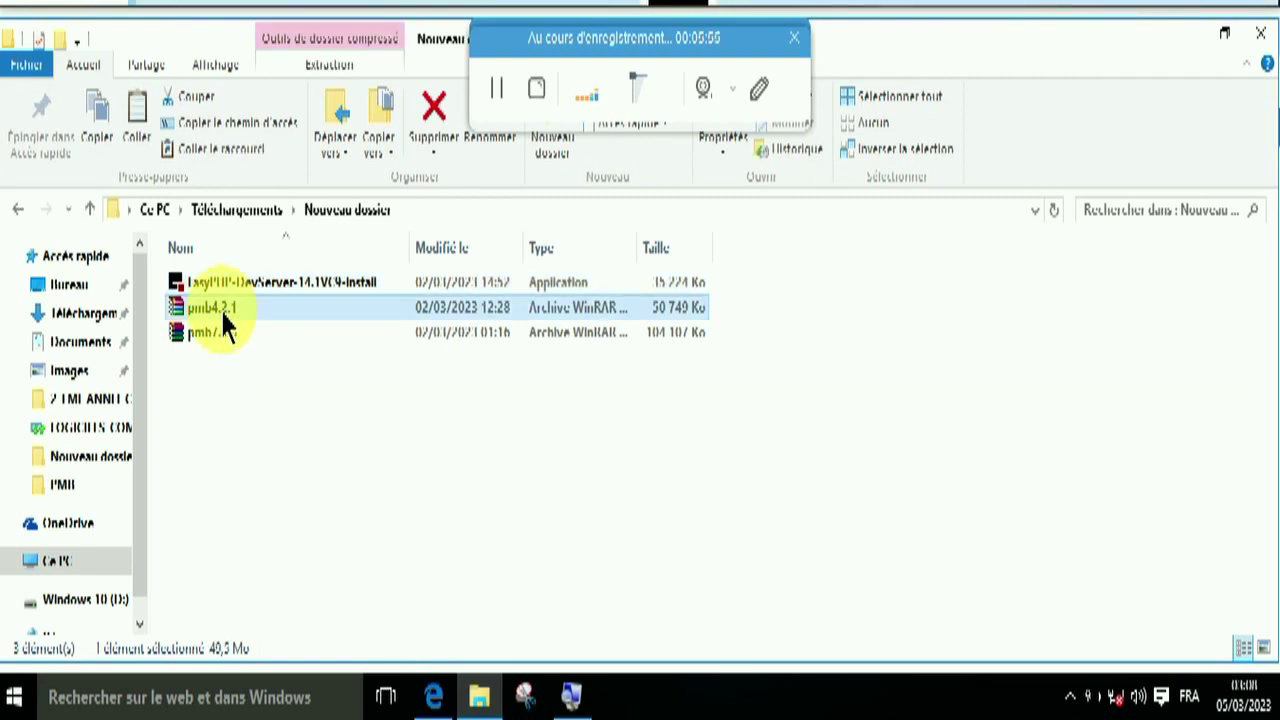
{"action": "double_click", "coordinate": [222, 314]}
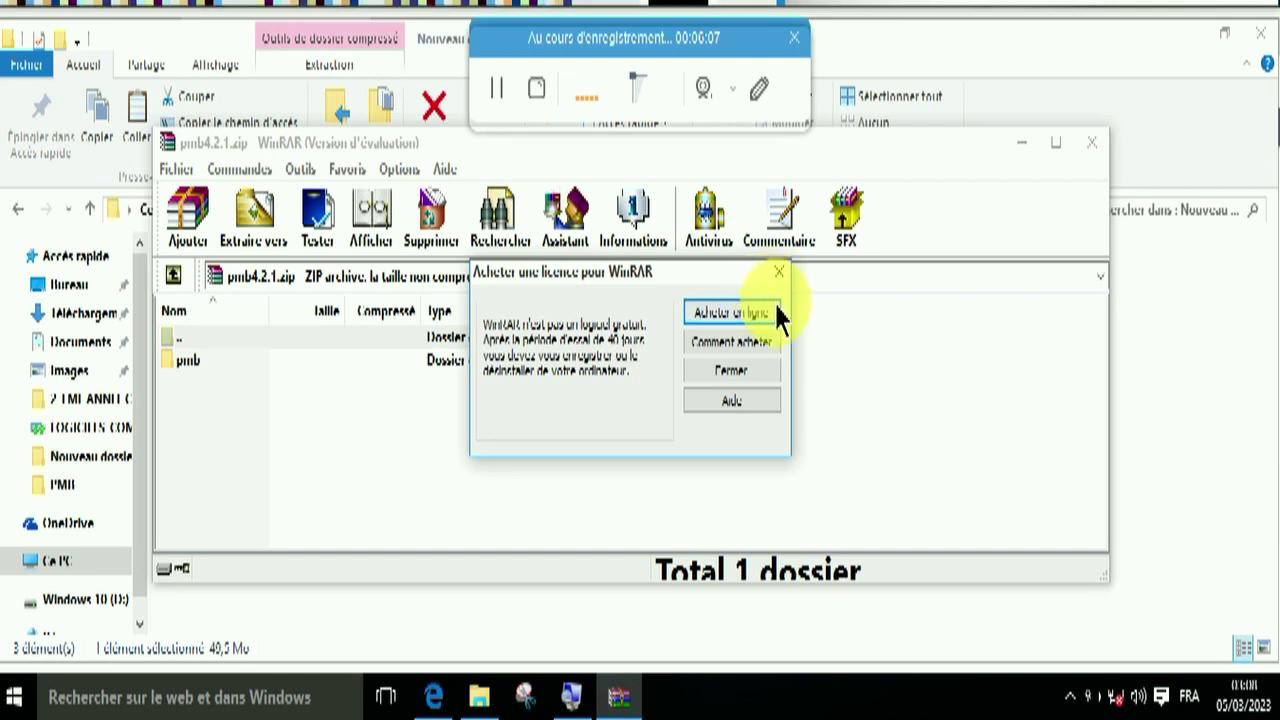
{"action": "left_click", "coordinate": [779, 271]}
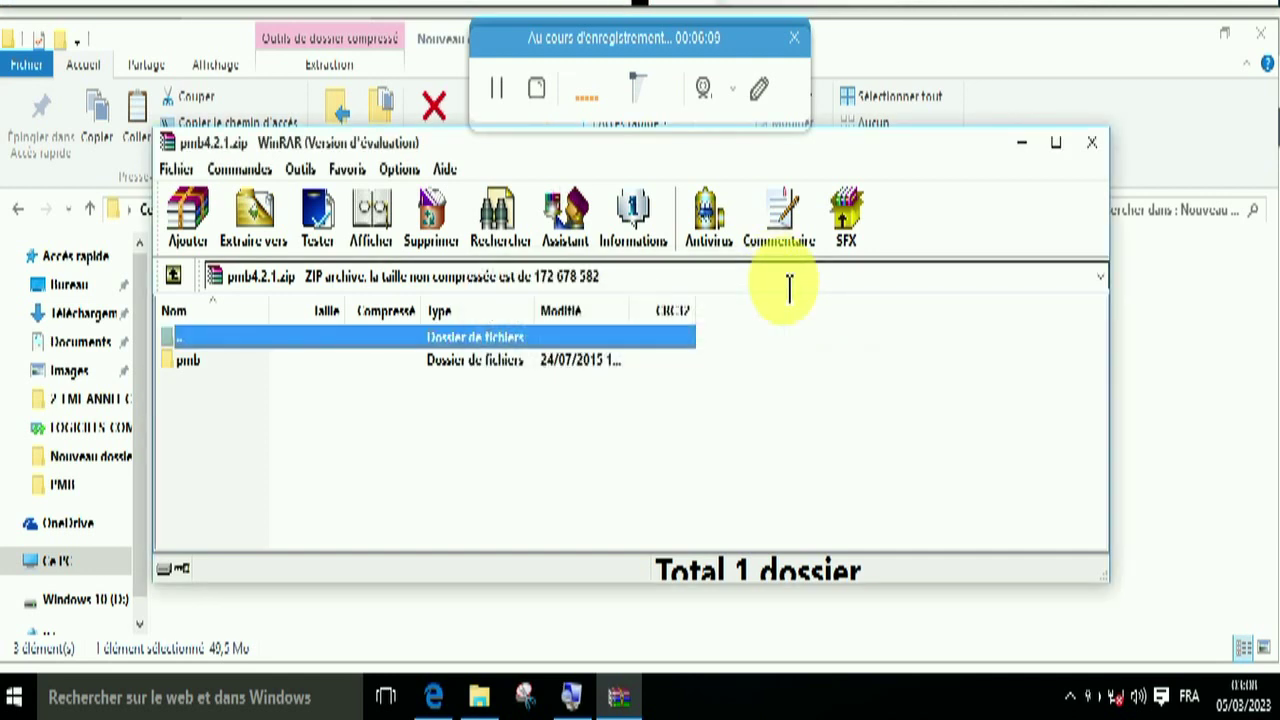
{"action": "left_click", "coordinate": [567, 238]}
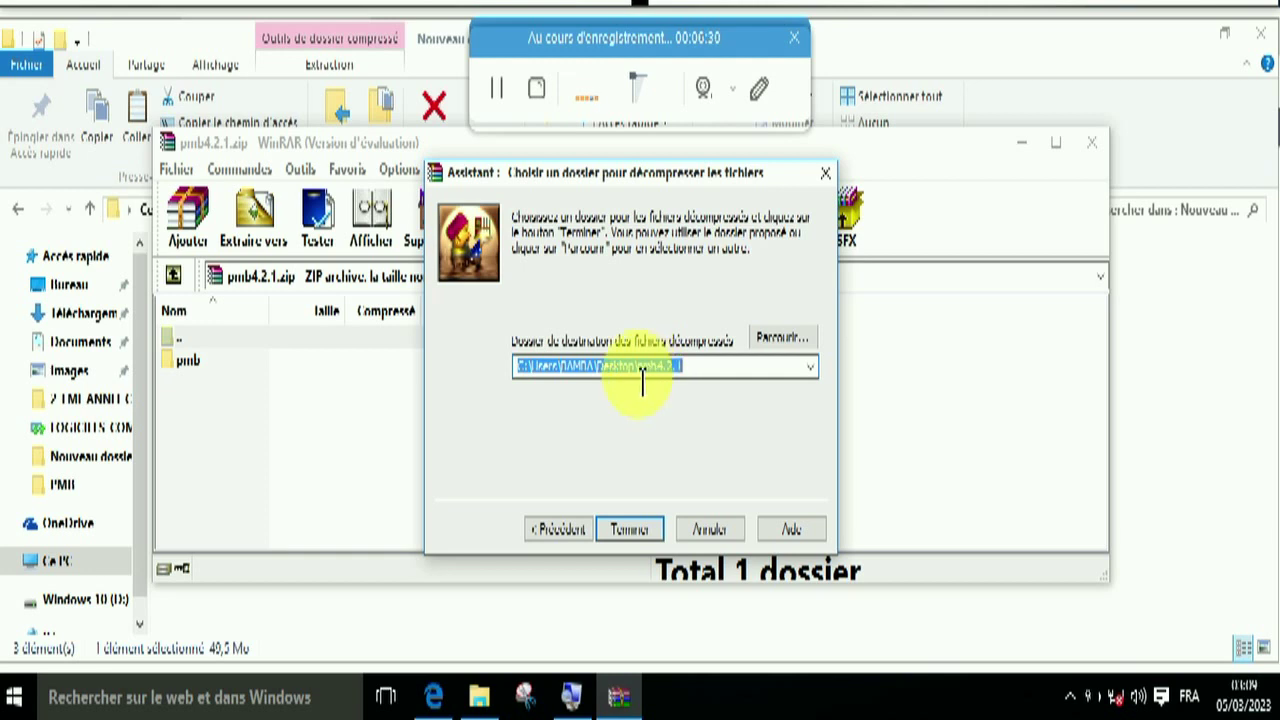
{"action": "left_click", "coordinate": [784, 345]}
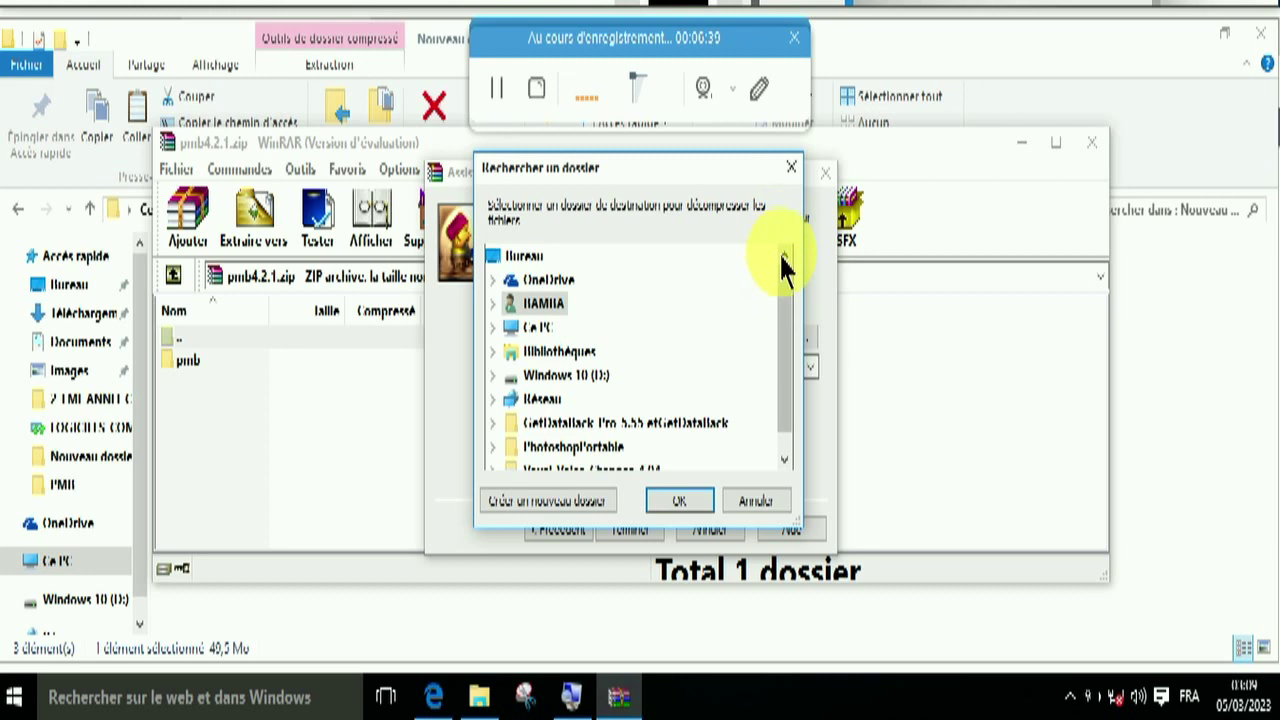
{"action": "left_click", "coordinate": [789, 171]}
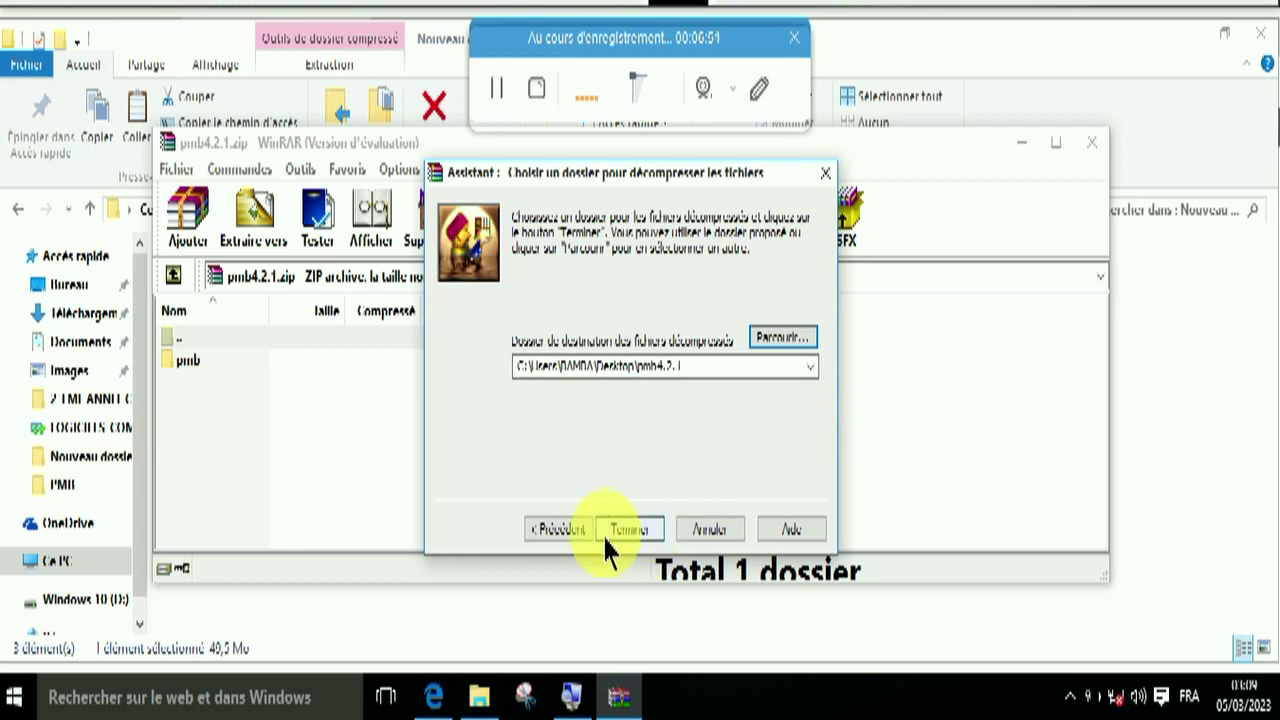
{"action": "left_click", "coordinate": [710, 532]}
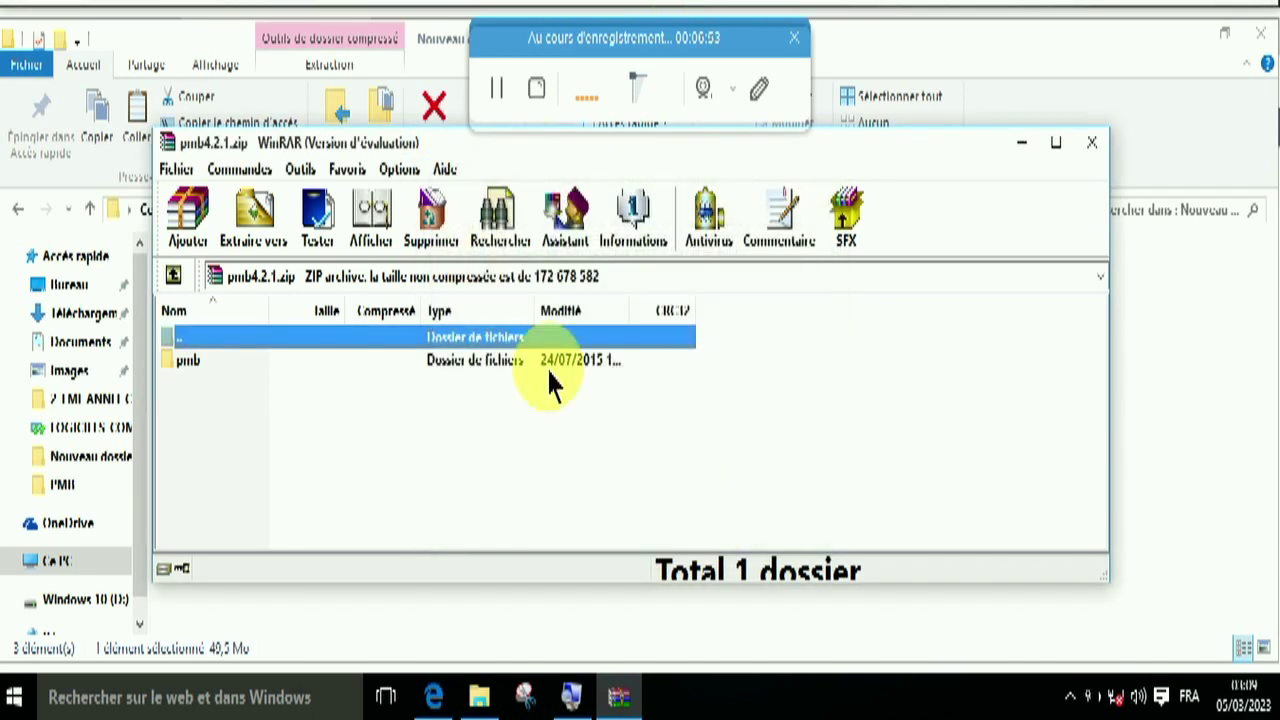
Step: Start extracting the archive's pmb folder to a specified location and expand the destination tree down to C:\Program Files (x86)
{"action": "left_click", "coordinate": [503, 366]}
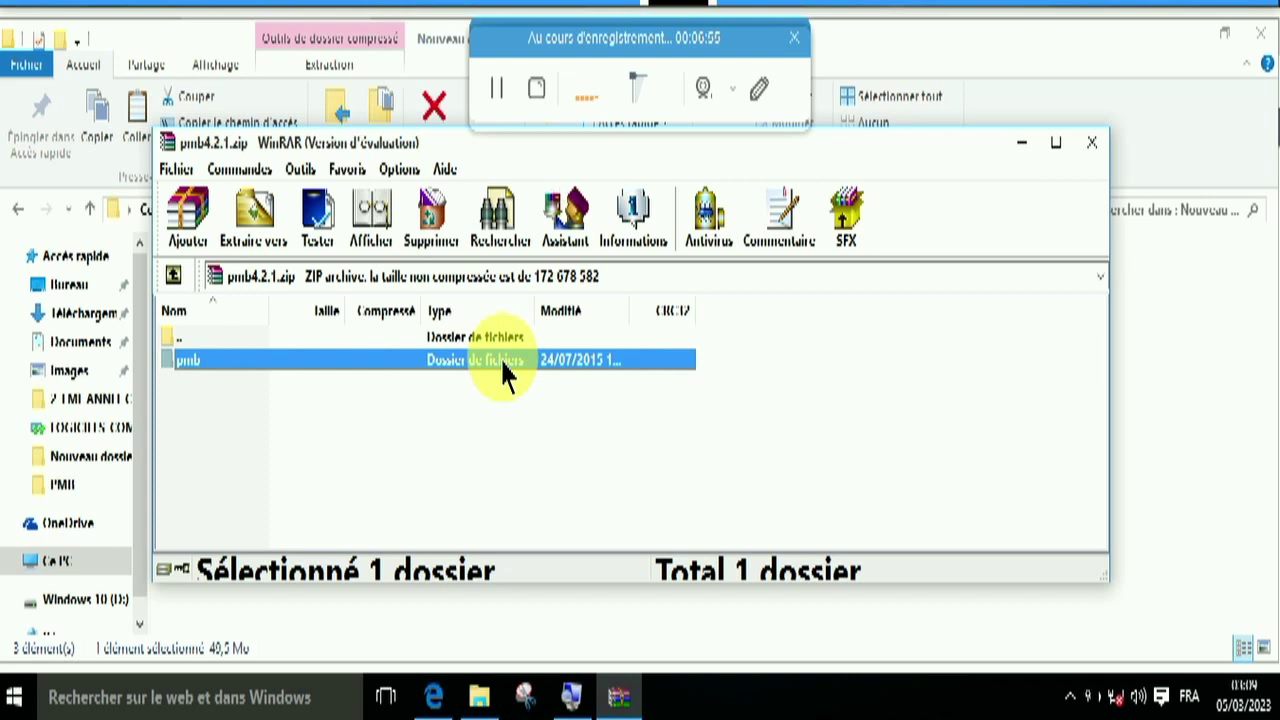
{"action": "right_click", "coordinate": [503, 366]}
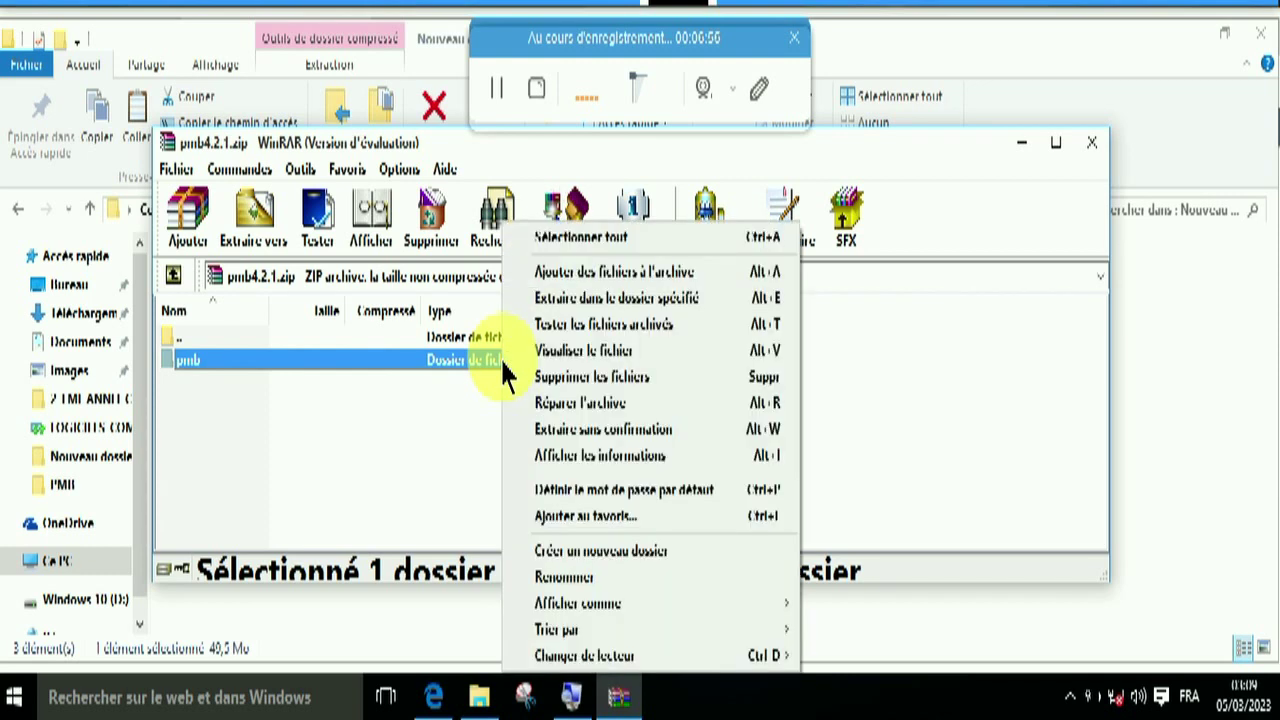
{"action": "left_click", "coordinate": [636, 300]}
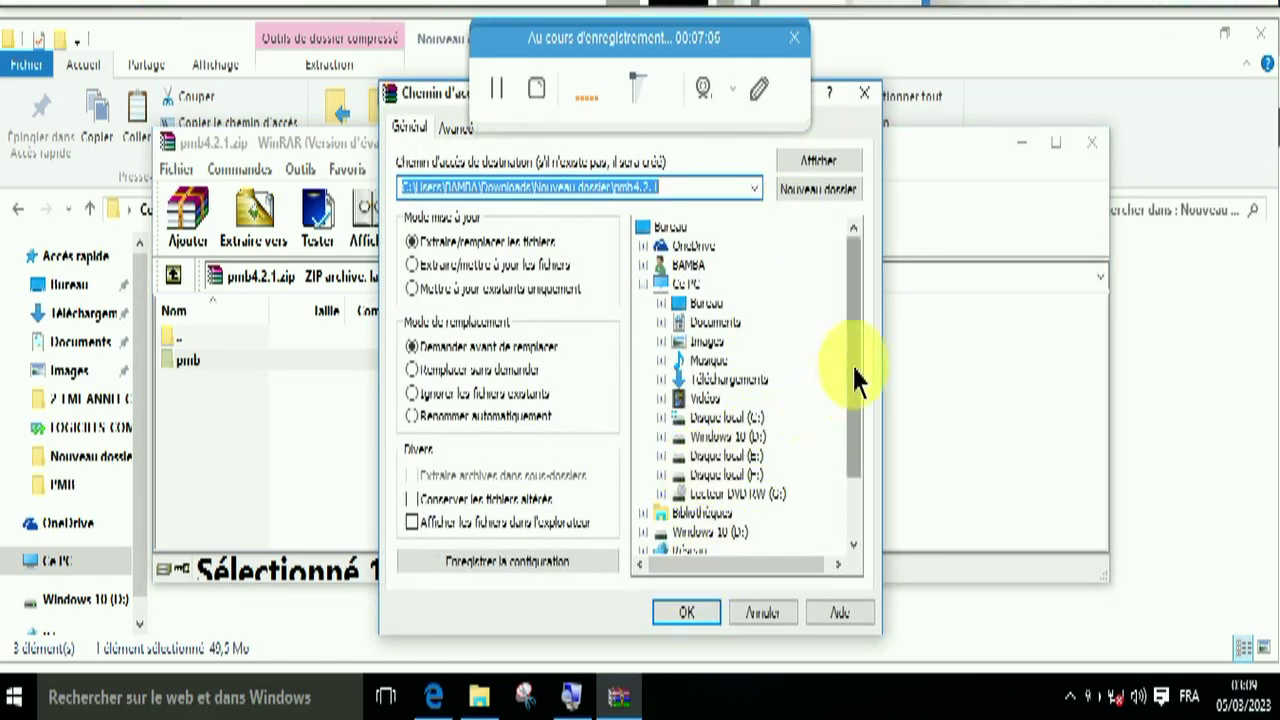
{"action": "left_click_drag", "start_coordinate": [857, 365], "coordinate": [857, 440]}
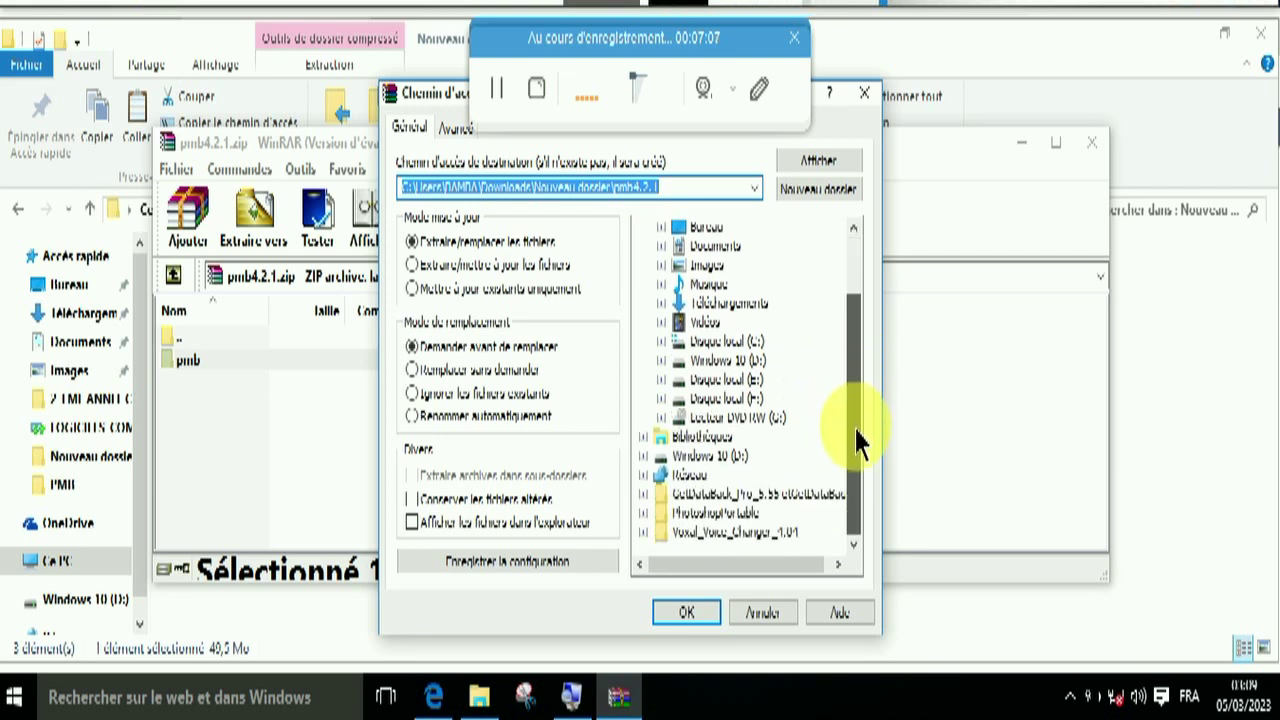
{"action": "left_click", "coordinate": [730, 342]}
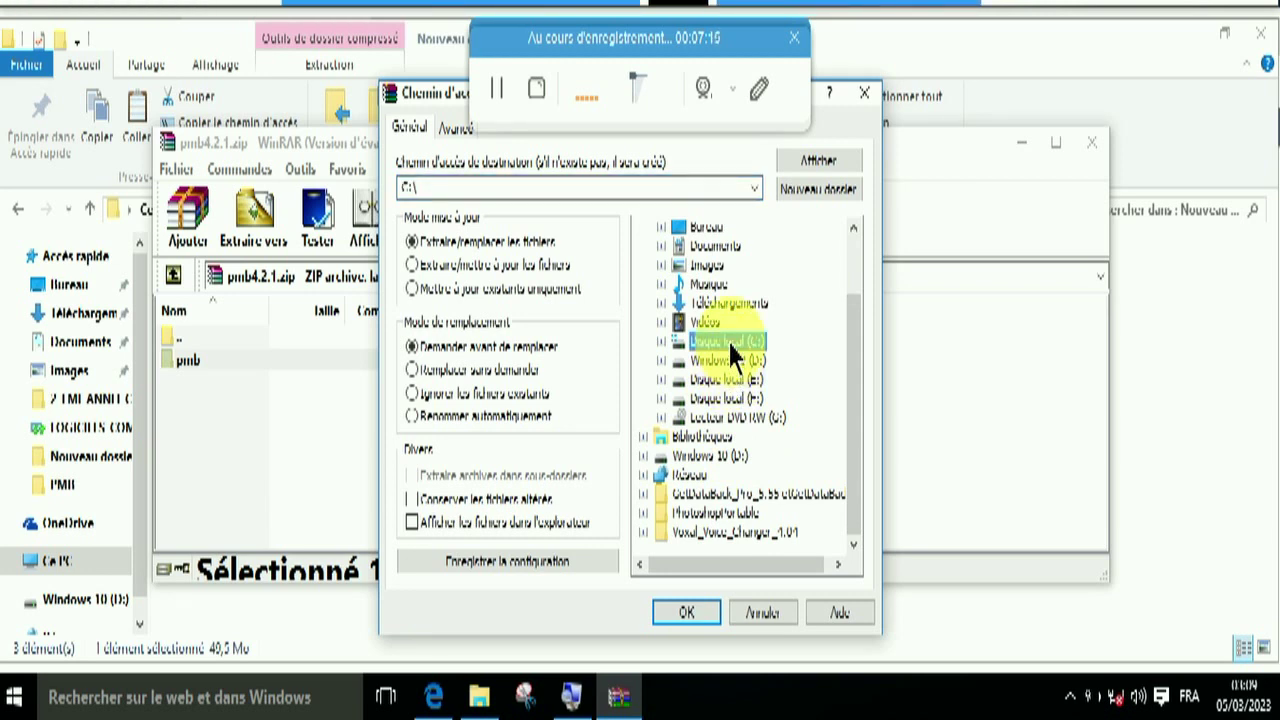
{"action": "double_click", "coordinate": [727, 341]}
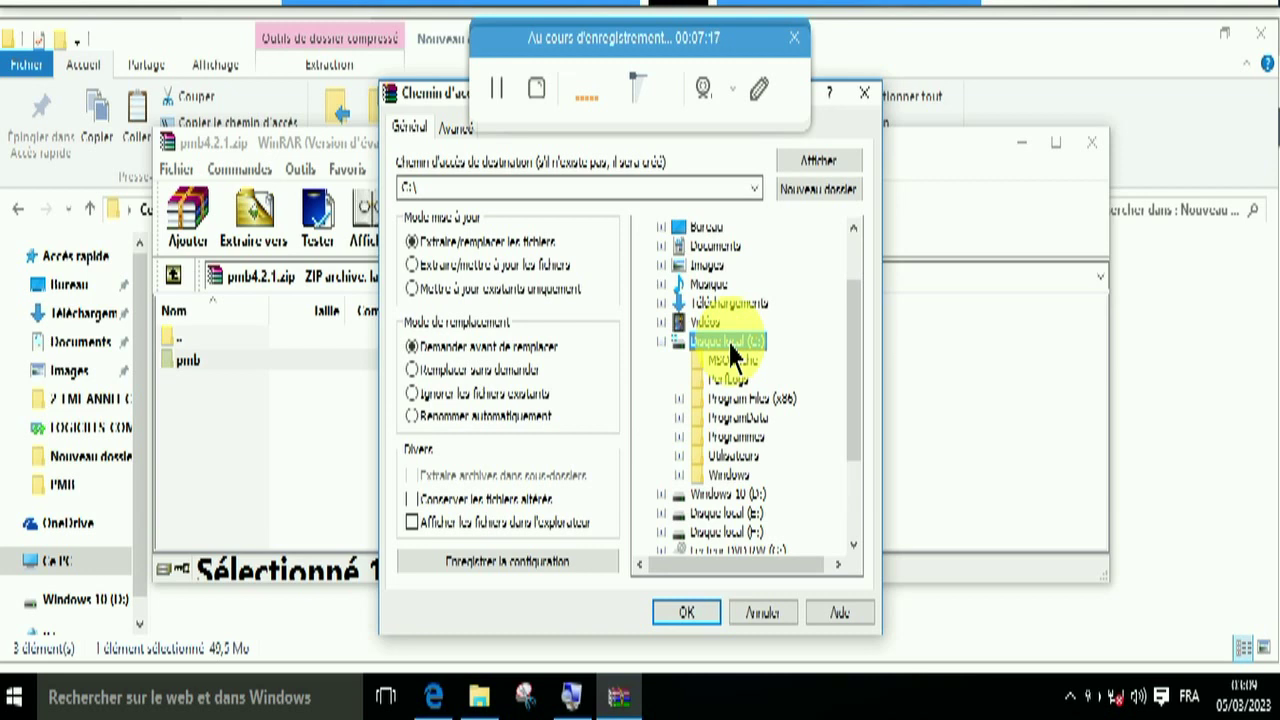
{"action": "left_click", "coordinate": [748, 400]}
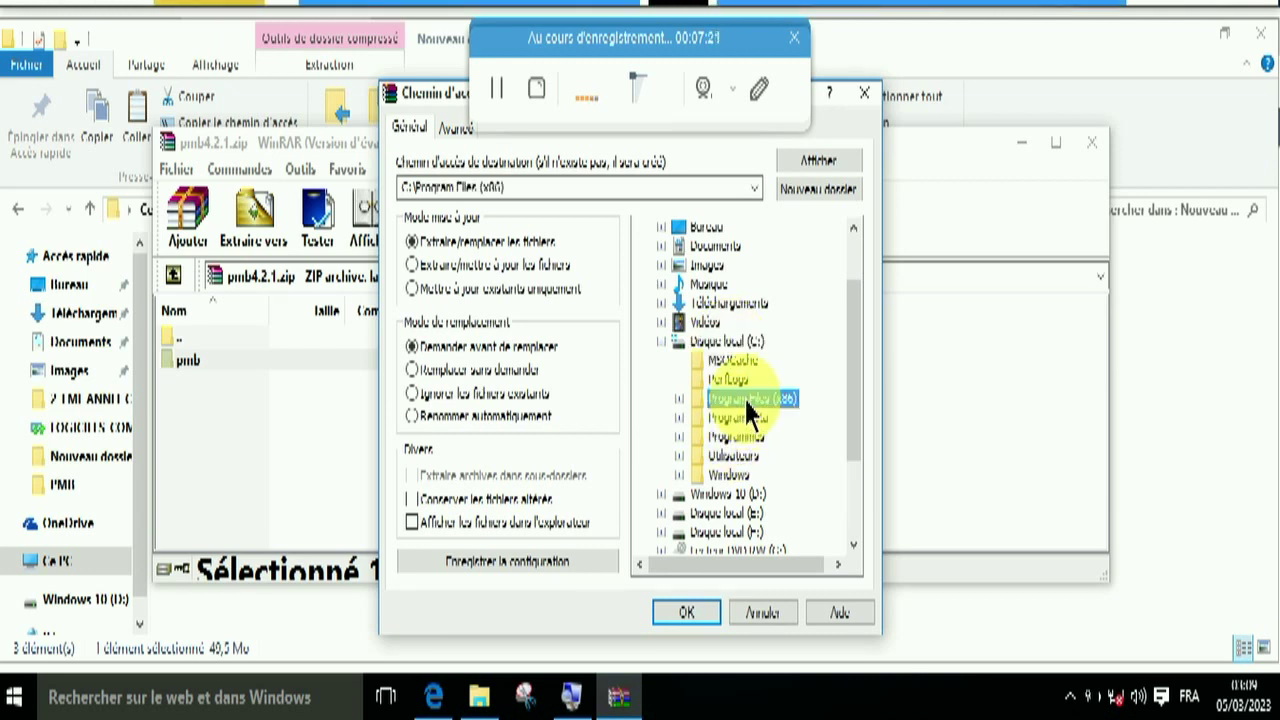
{"action": "double_click", "coordinate": [747, 402]}
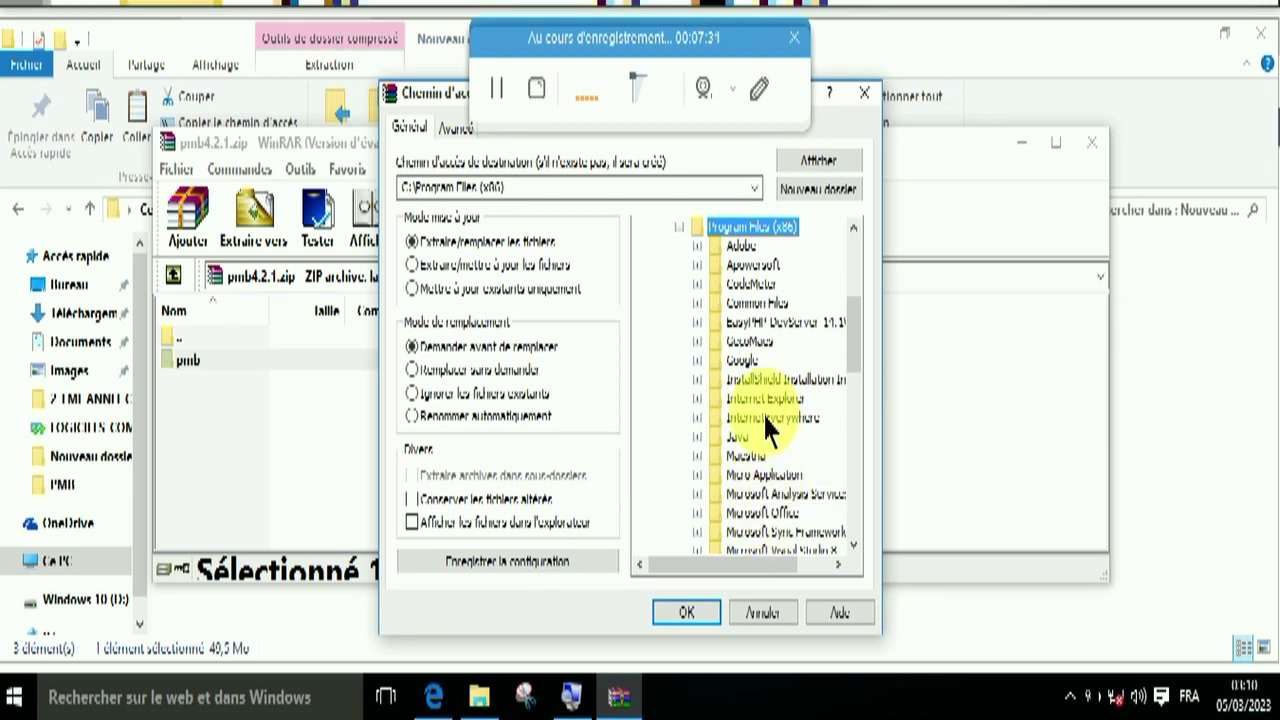
Step: Choose EasyPHP-DevServer-14.1VC9\data\localweb\projects as the extraction destination and extract the pmb folder there
{"action": "left_click", "coordinate": [760, 334]}
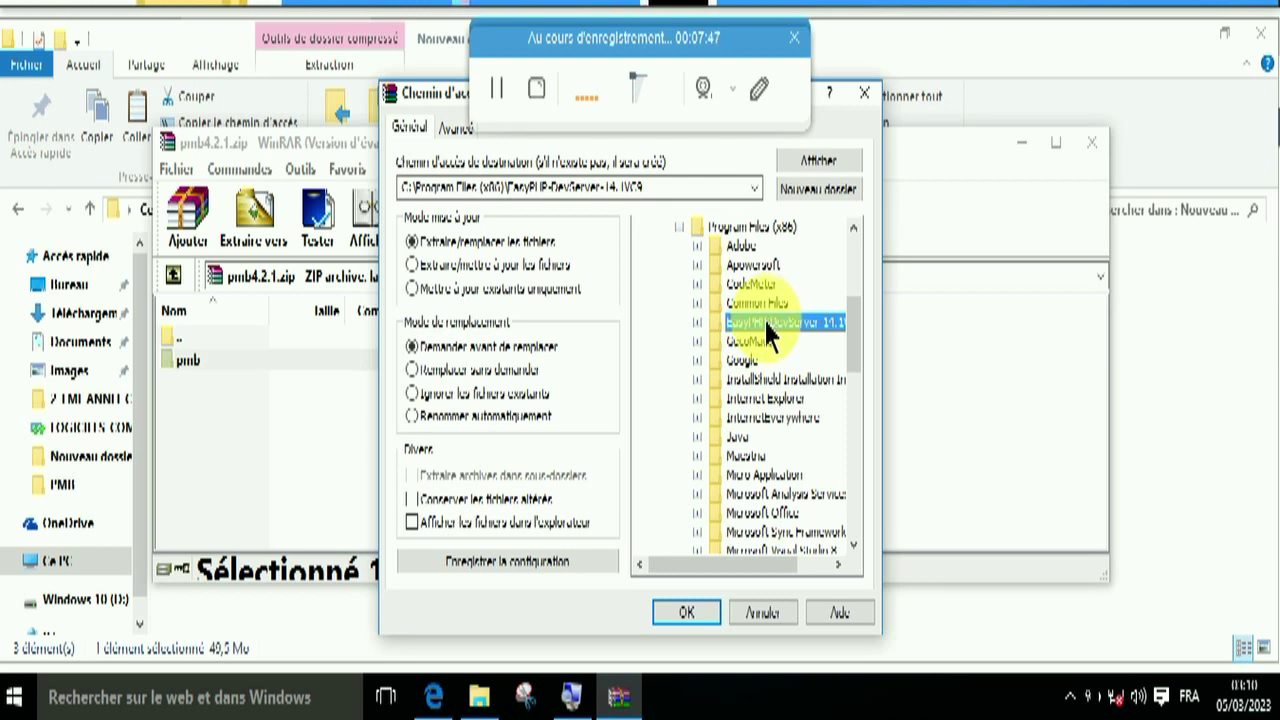
{"action": "double_click", "coordinate": [767, 325]}
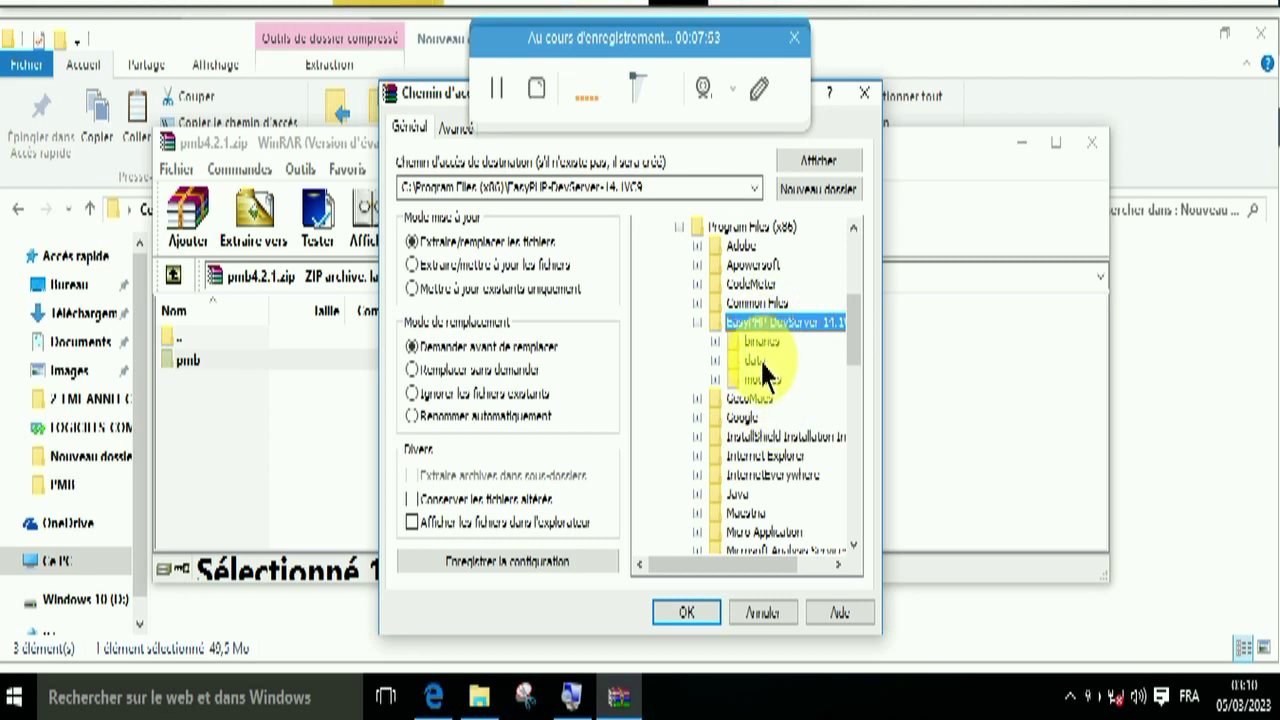
{"action": "left_click", "coordinate": [756, 360]}
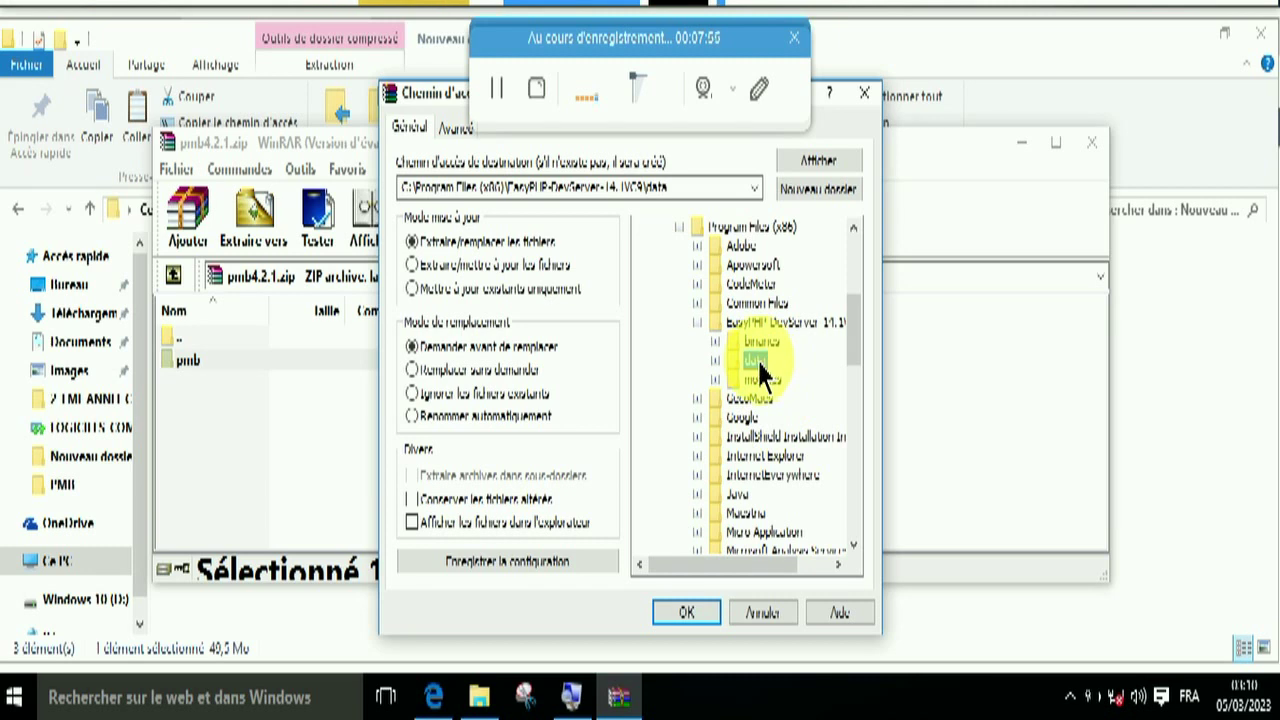
{"action": "double_click", "coordinate": [757, 360]}
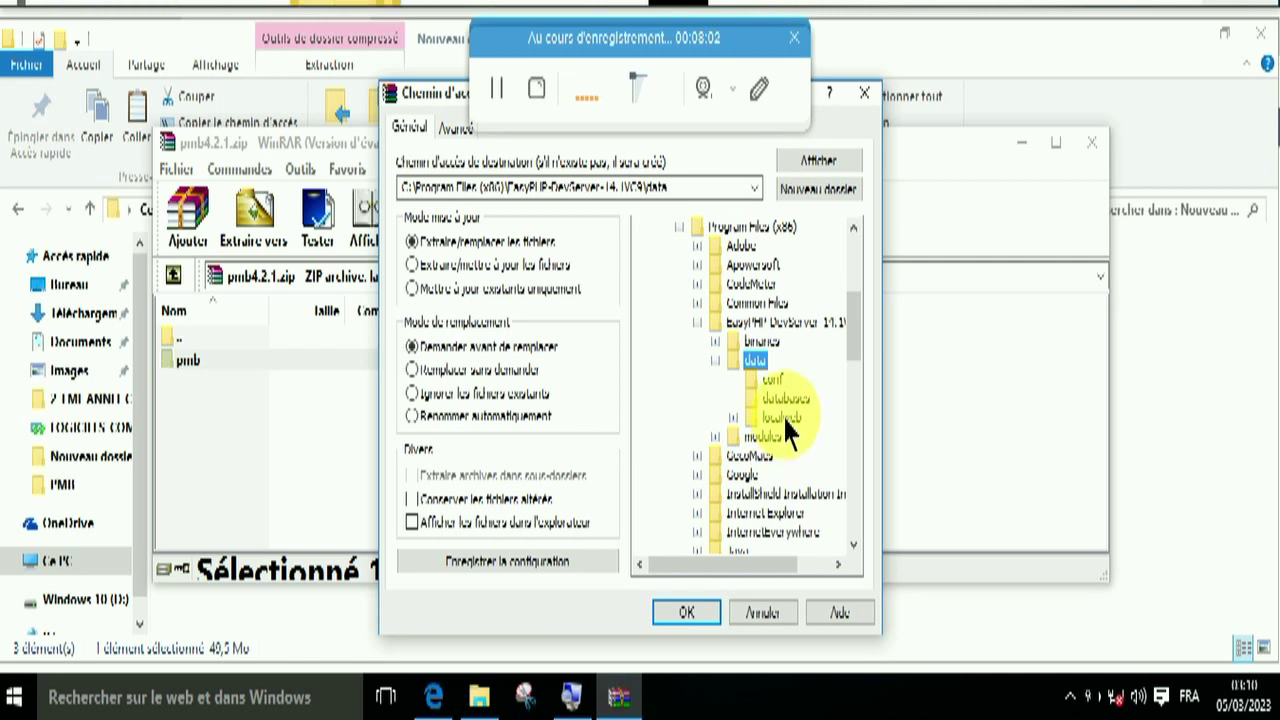
{"action": "left_click", "coordinate": [784, 419]}
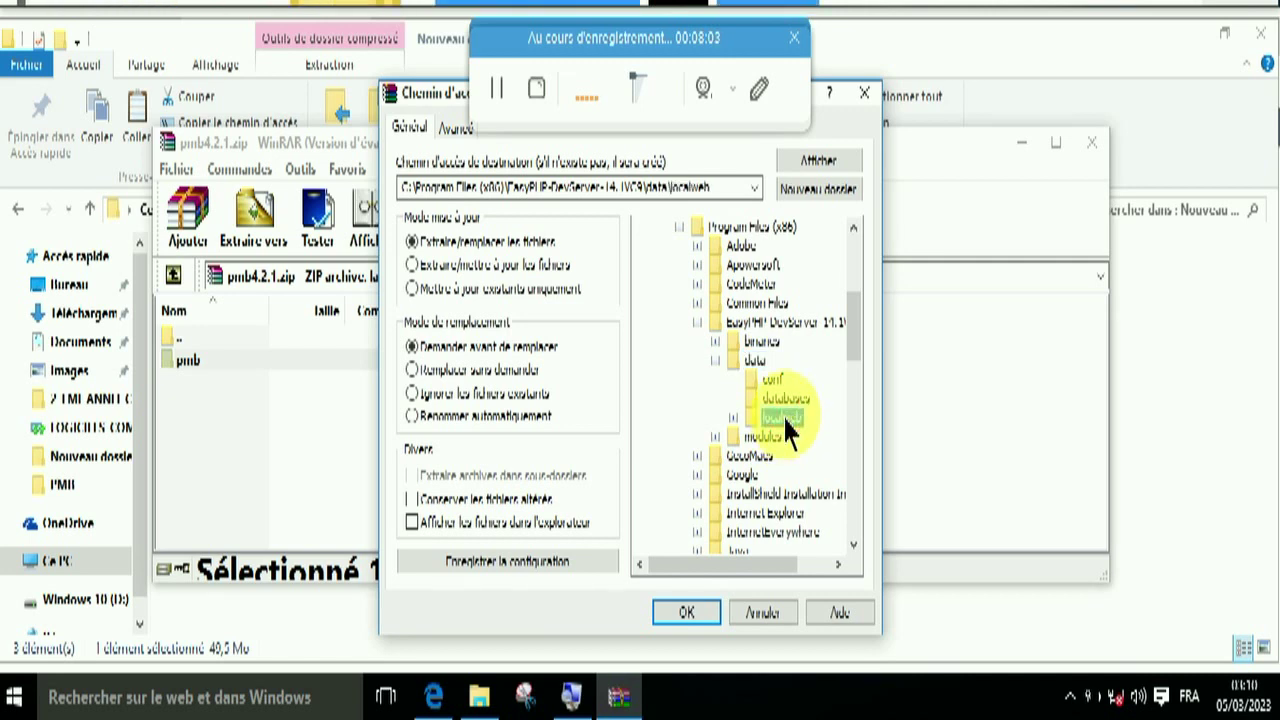
{"action": "double_click", "coordinate": [786, 424]}
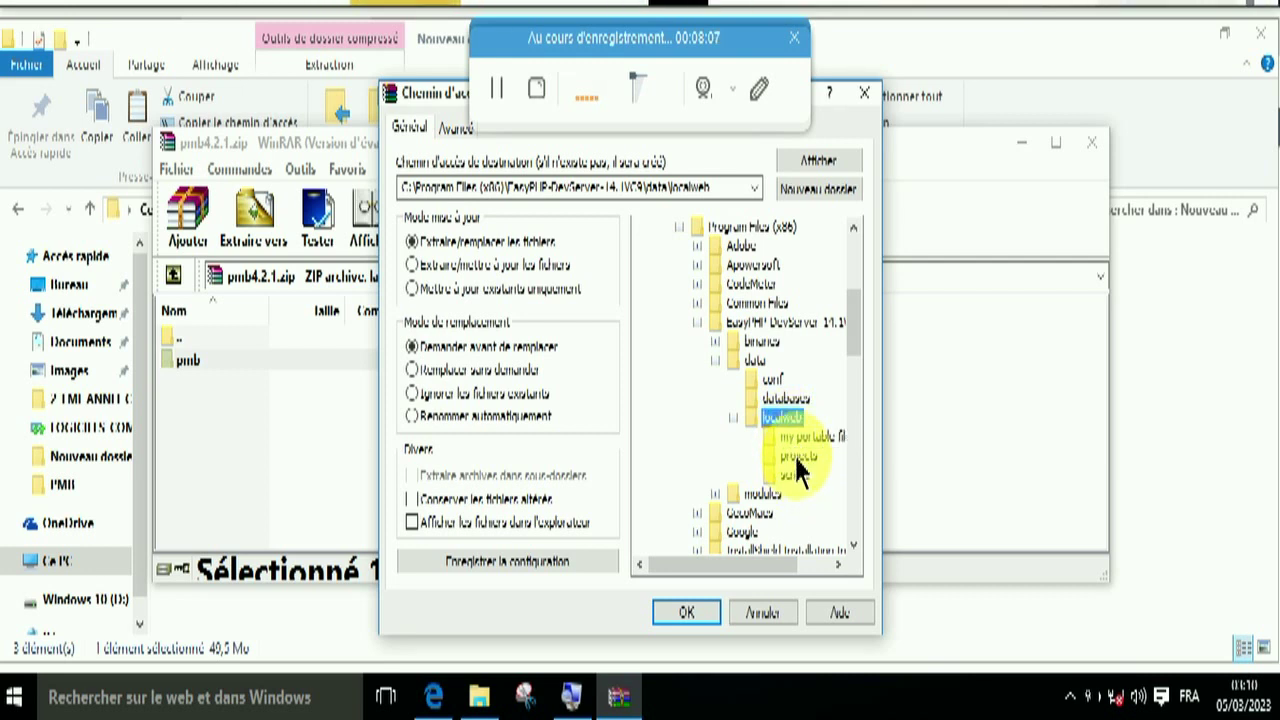
{"action": "left_click", "coordinate": [798, 458]}
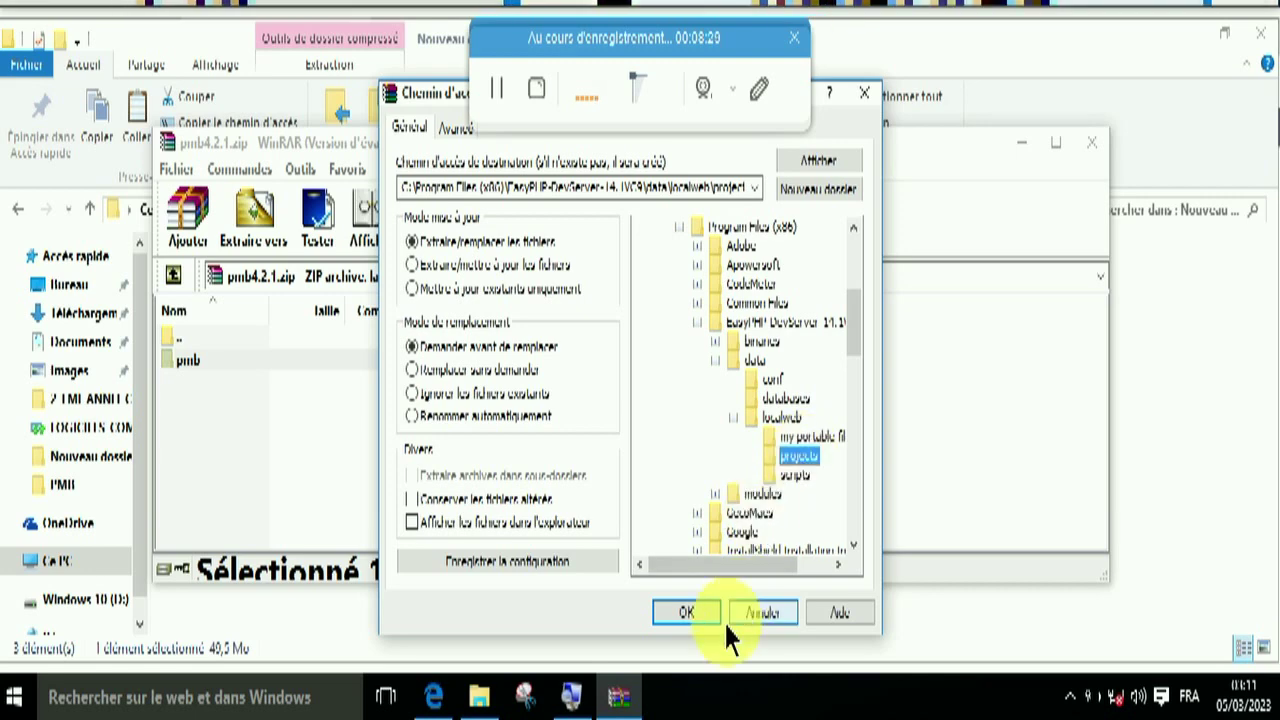
{"action": "left_click", "coordinate": [688, 613]}
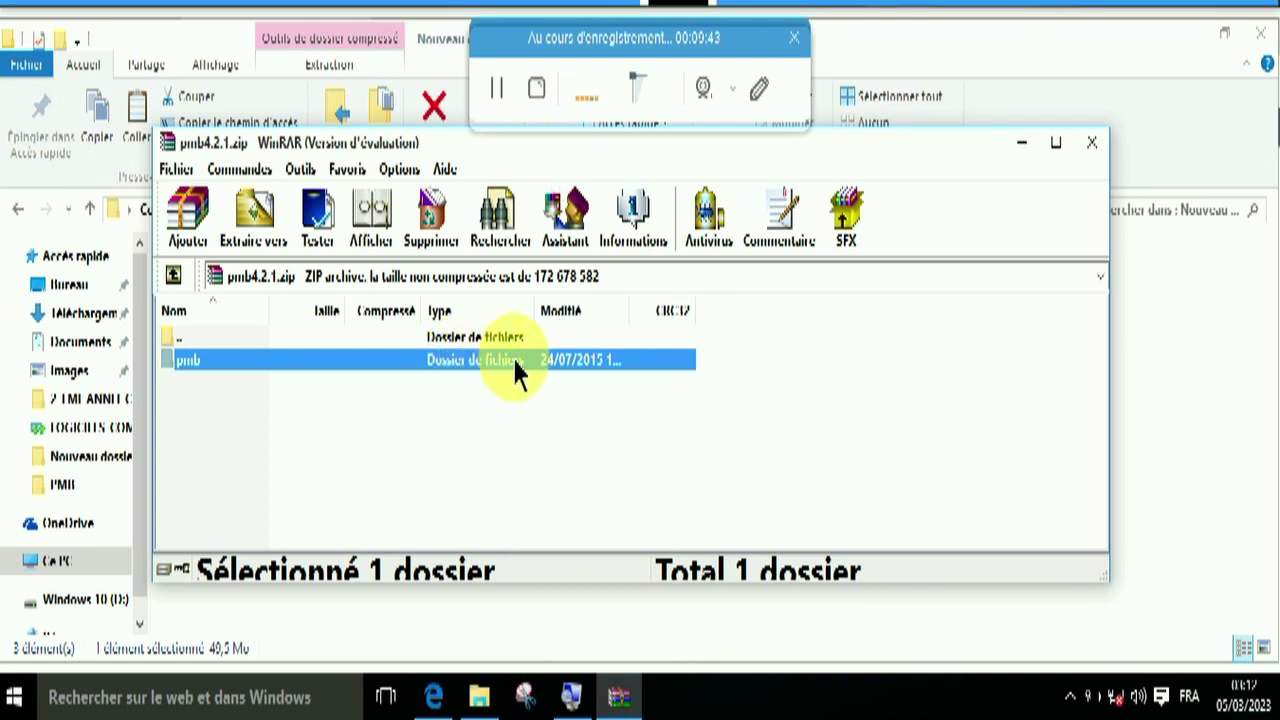
Step: Close the pmb4.2.1 archive and the File Explorer window to return to EasyPHP's local web page
{"action": "left_click", "coordinate": [1089, 143]}
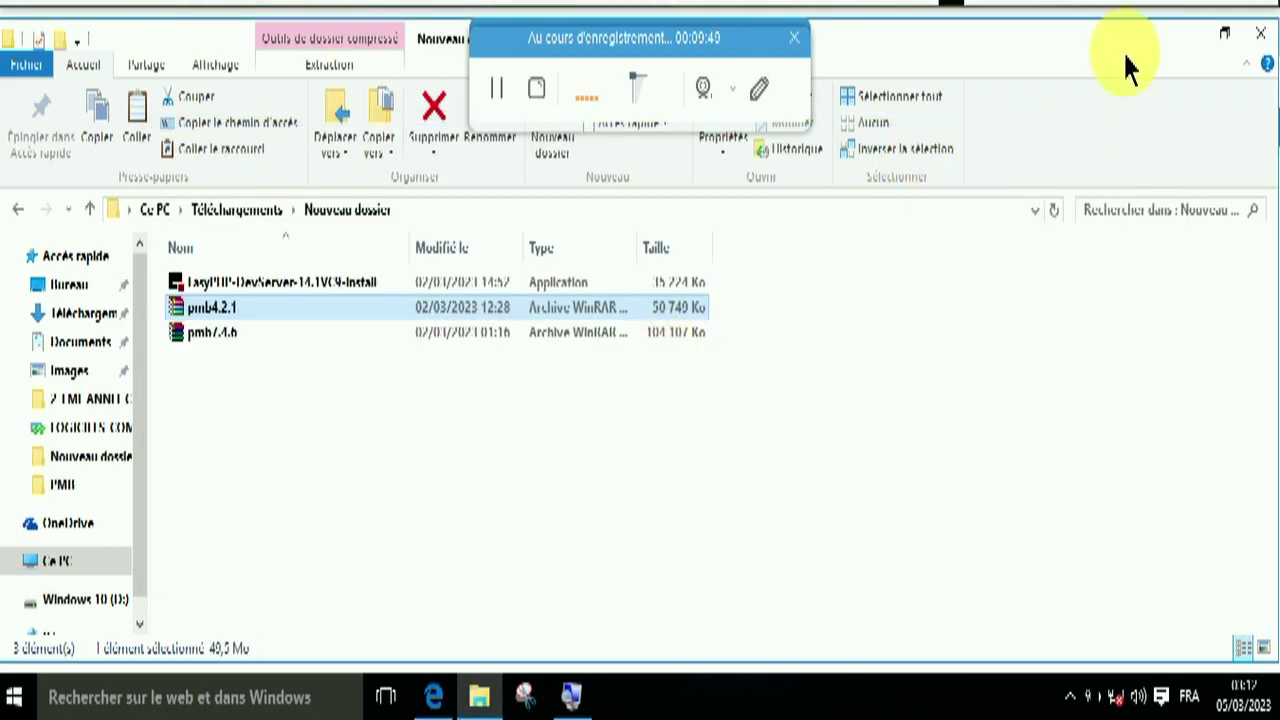
{"action": "left_click", "coordinate": [1262, 40]}
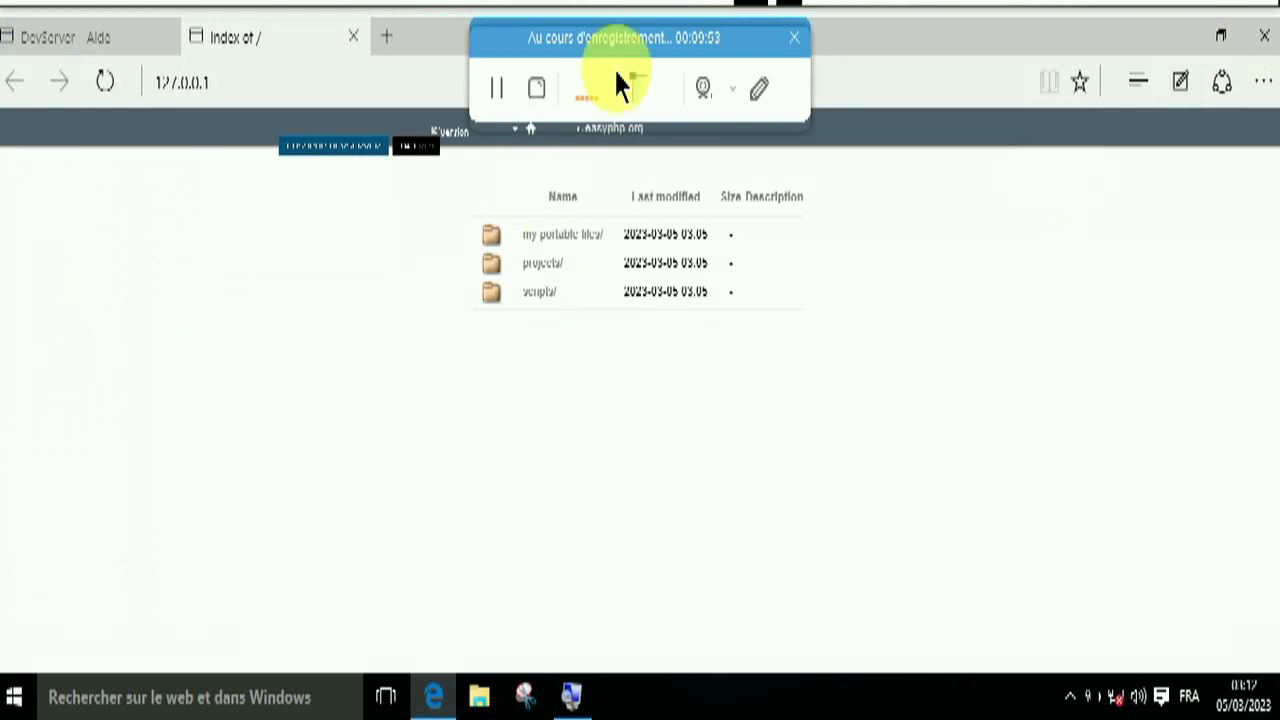
{"action": "left_click_drag", "start_coordinate": [609, 51], "coordinate": [706, 541]}
{"action": "left_click_drag", "start_coordinate": [709, 602], "coordinate": [840, 698]}
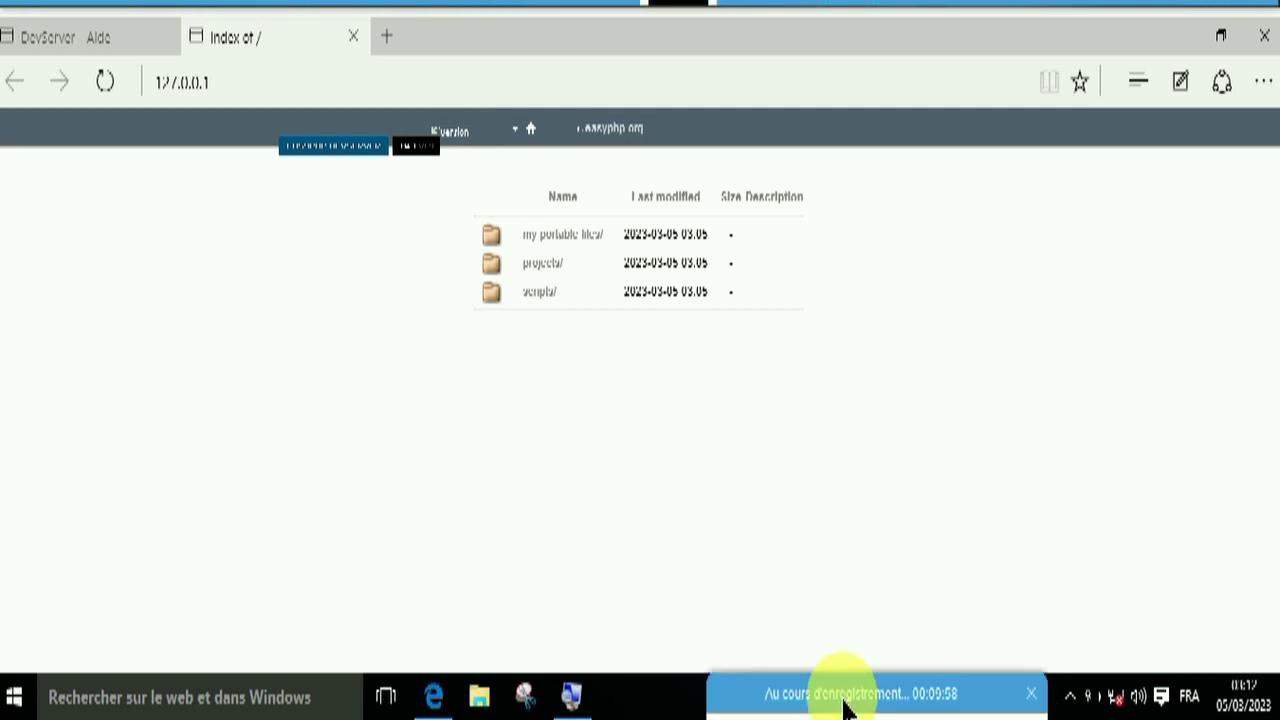
Step: Open the pmb folder under projects on the local web page and start the PMB installation in Français
{"action": "left_click", "coordinate": [565, 283]}
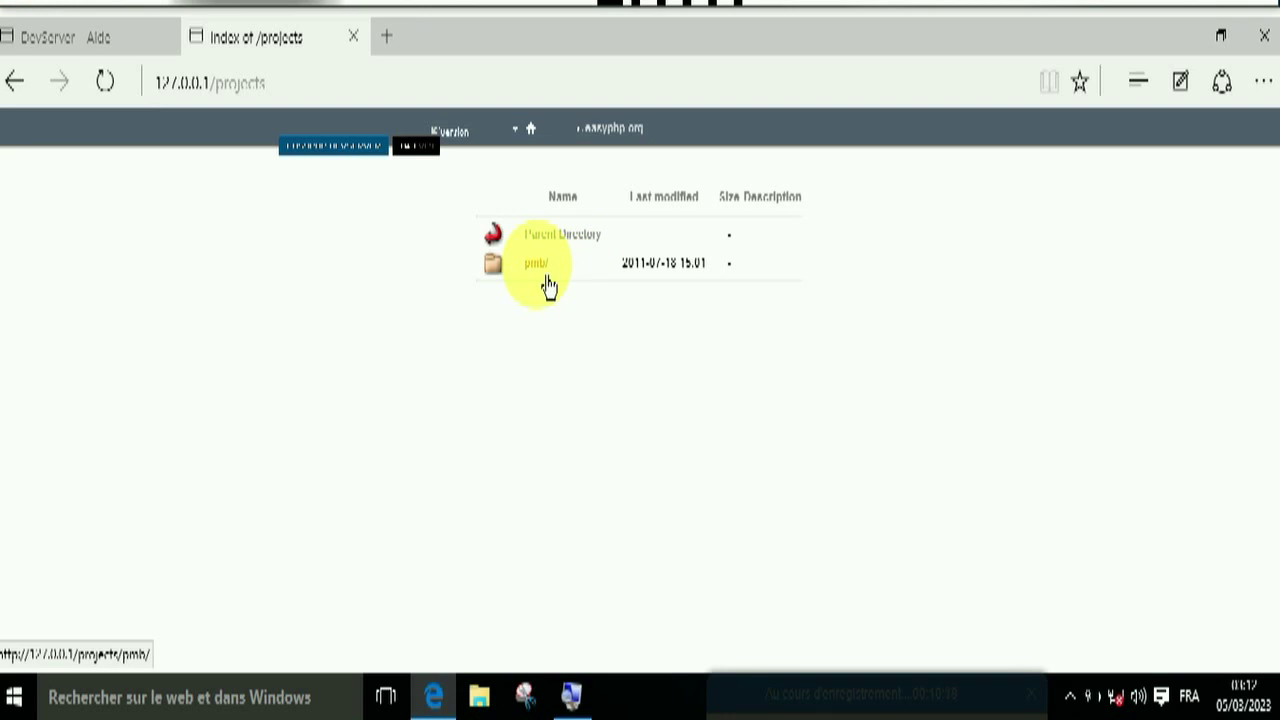
{"action": "left_click", "coordinate": [548, 286]}
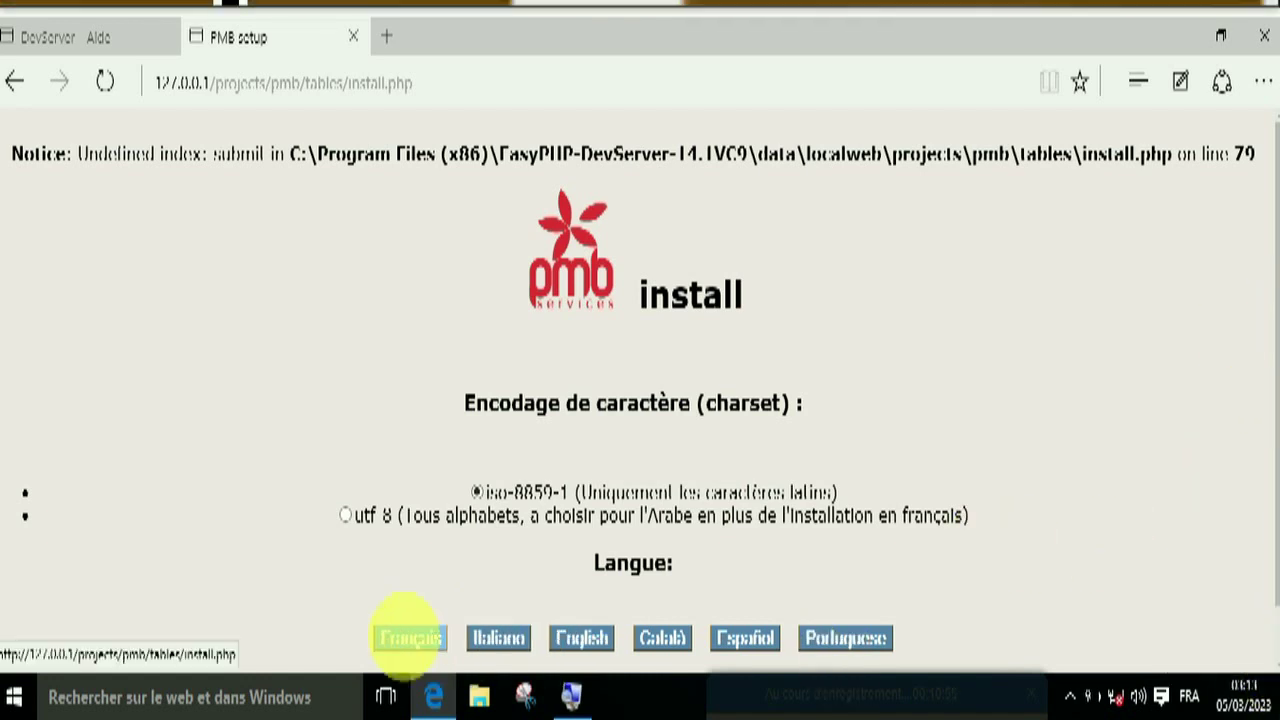
{"action": "left_click", "coordinate": [404, 640]}
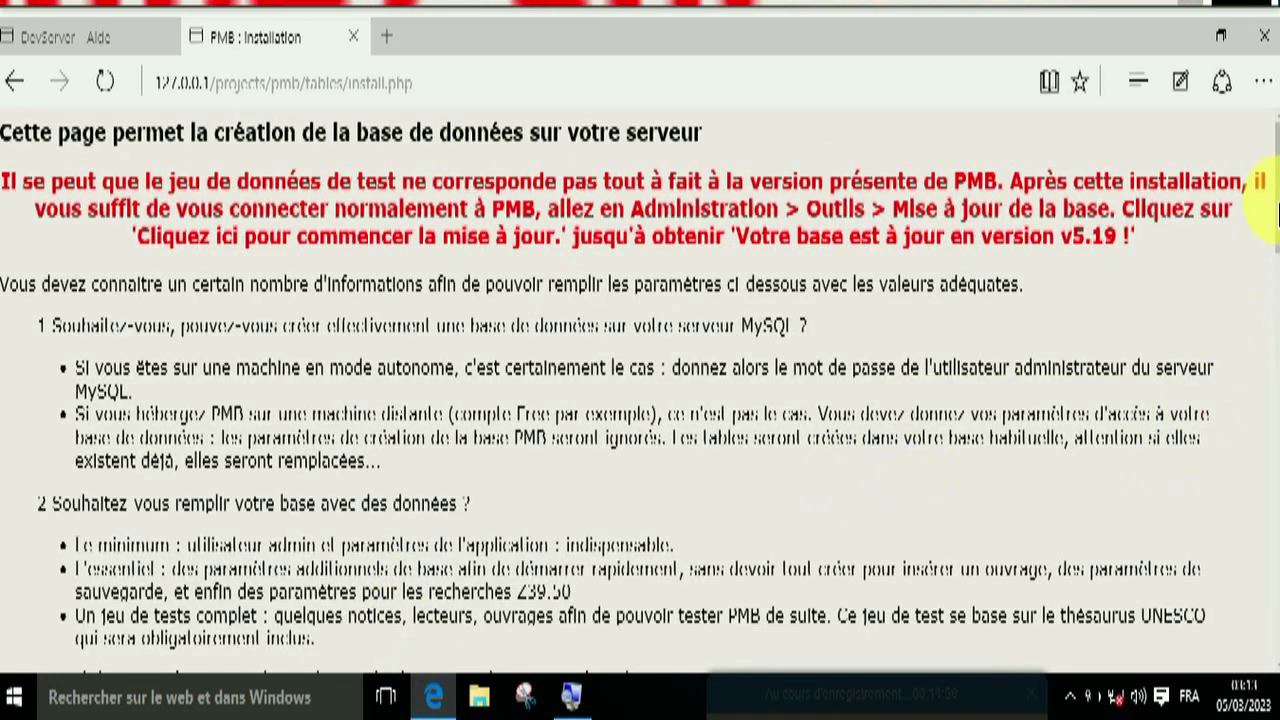
Step: Set the PMB installation options to include the essential quick-start data, the UNESCO thesaurus and Style Dewey internal indexing
{"action": "left_click_drag", "start_coordinate": [1272, 212], "coordinate": [1258, 405]}
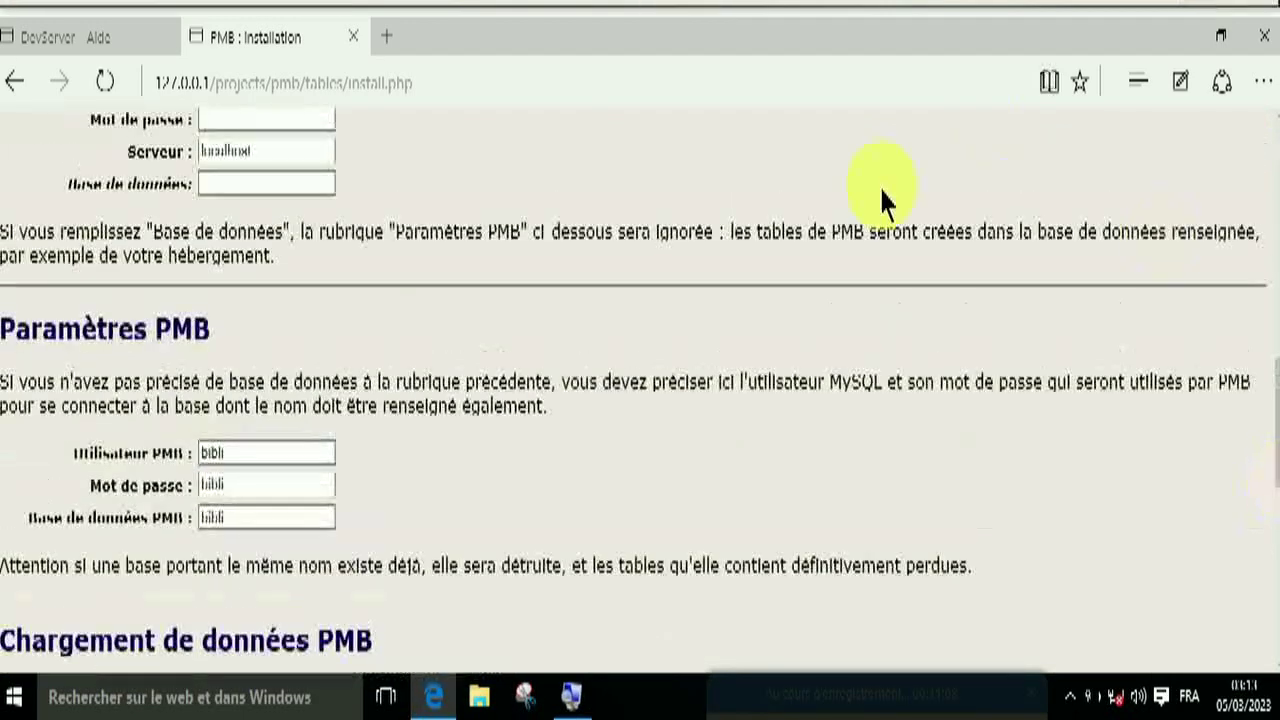
{"action": "scroll", "coordinate": [882, 200], "scroll_direction": "up", "scroll_amount": 3}
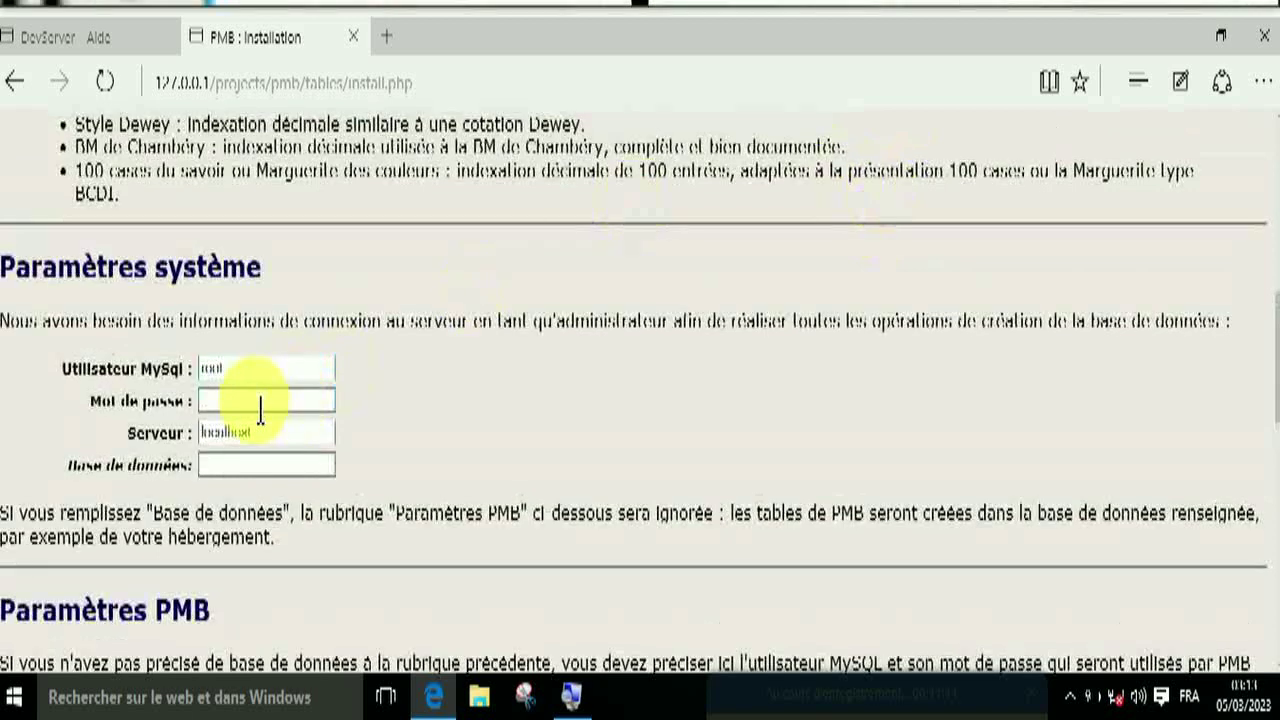
{"action": "scroll", "coordinate": [288, 548], "scroll_direction": "down", "scroll_amount": 4}
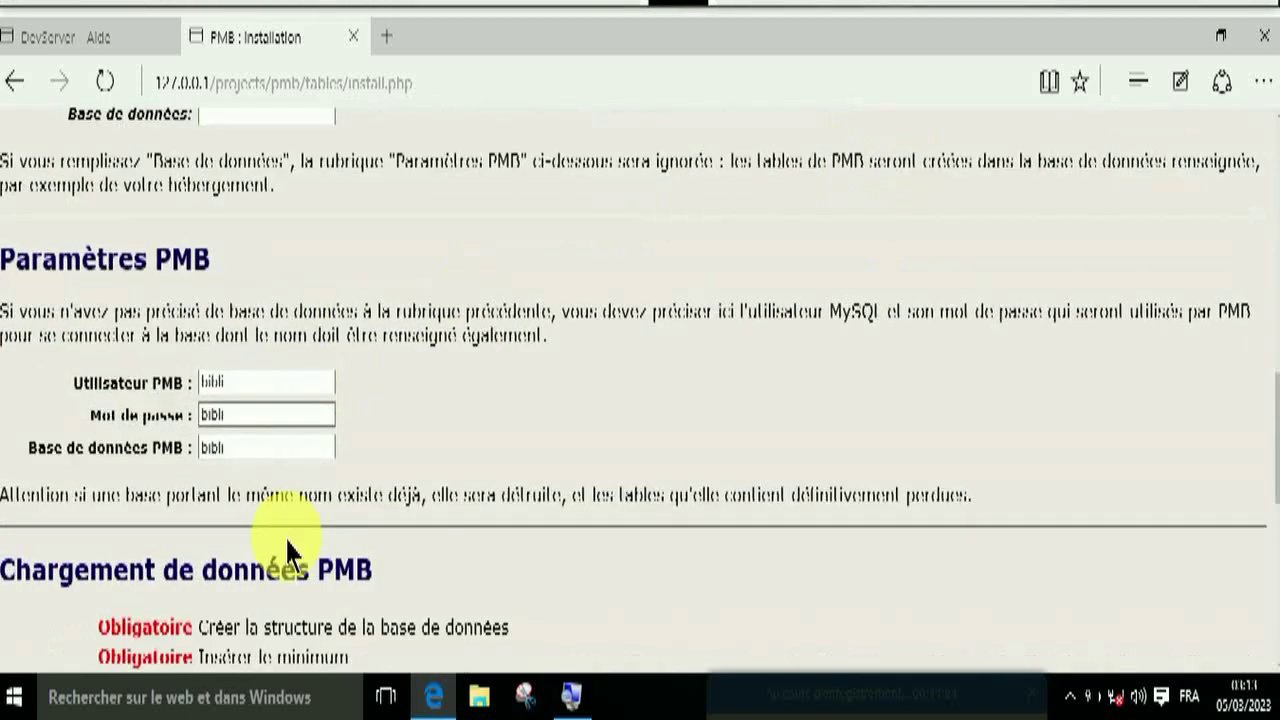
{"action": "left_click", "coordinate": [240, 412]}
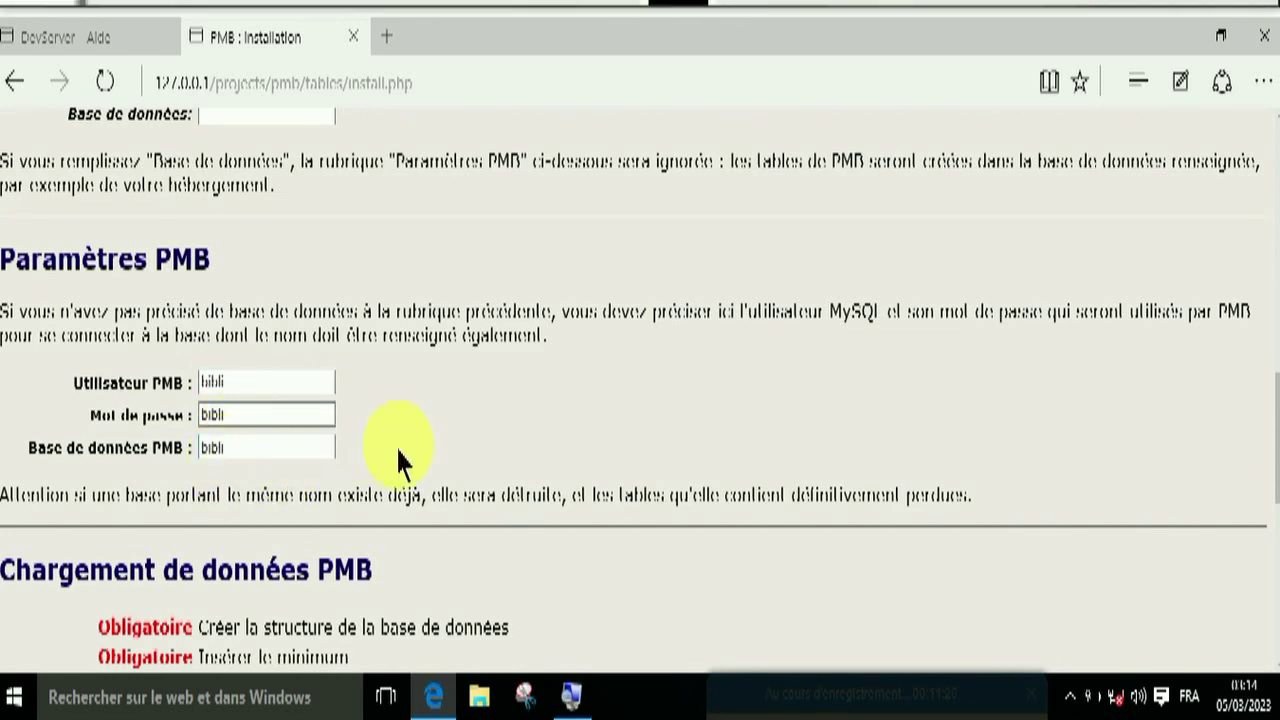
{"action": "scroll", "coordinate": [398, 462], "scroll_direction": "down", "scroll_amount": 5}
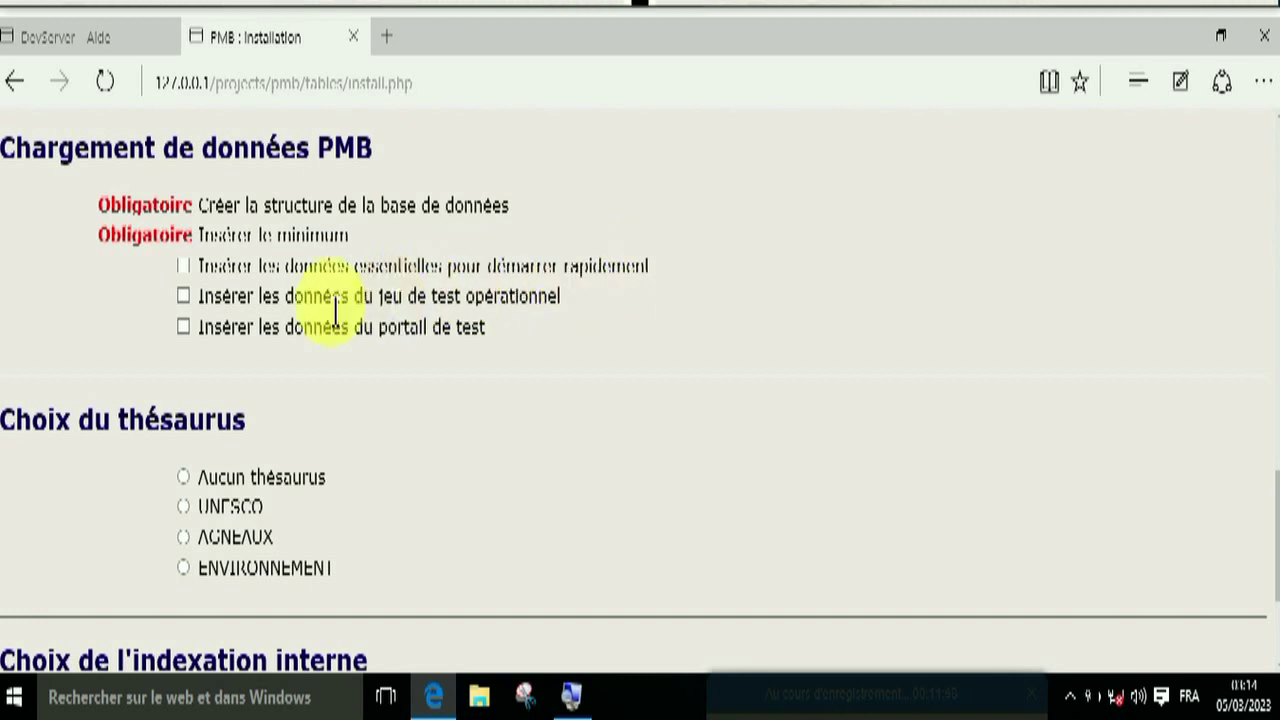
{"action": "left_click", "coordinate": [185, 267]}
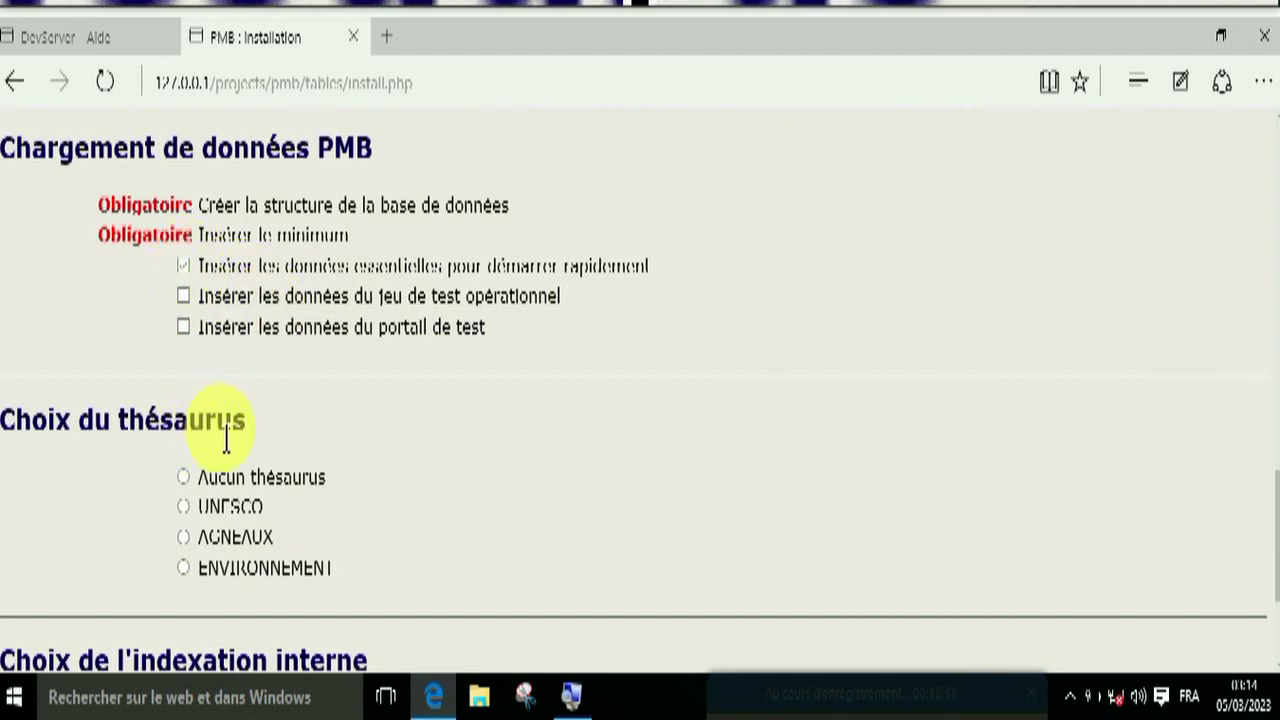
{"action": "left_click", "coordinate": [183, 507]}
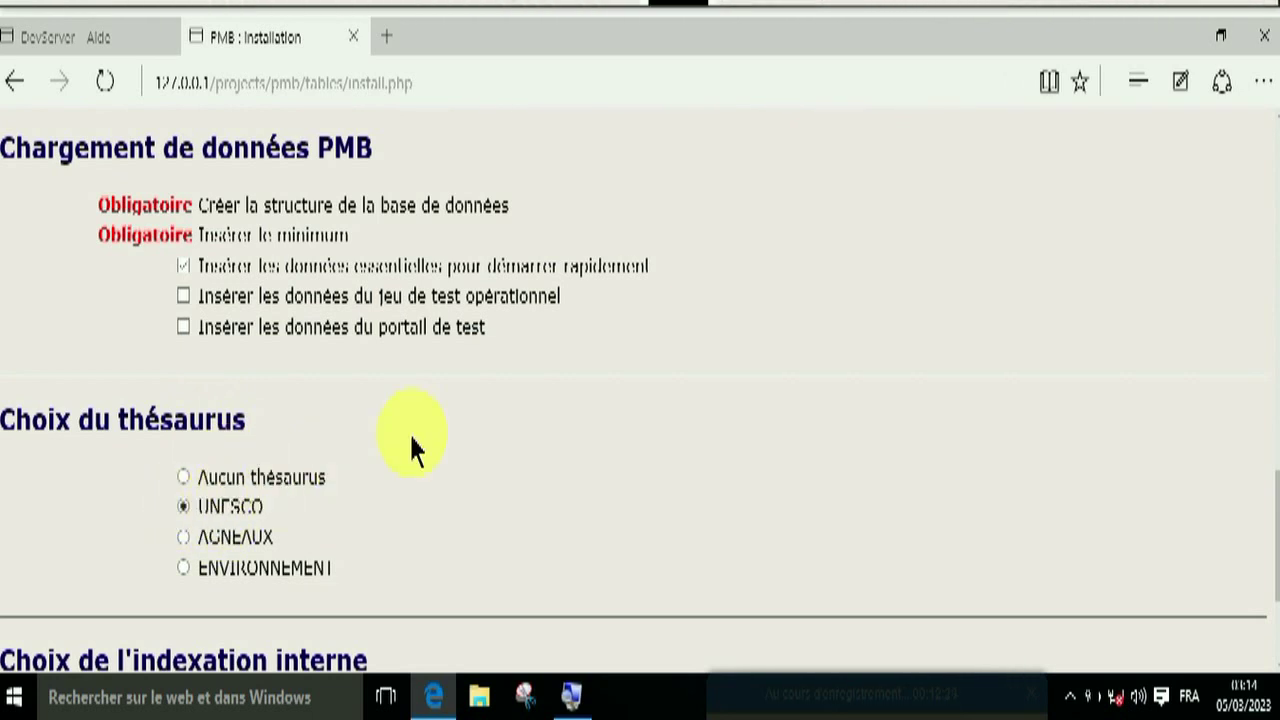
{"action": "scroll", "coordinate": [612, 552], "scroll_direction": "down", "scroll_amount": 5}
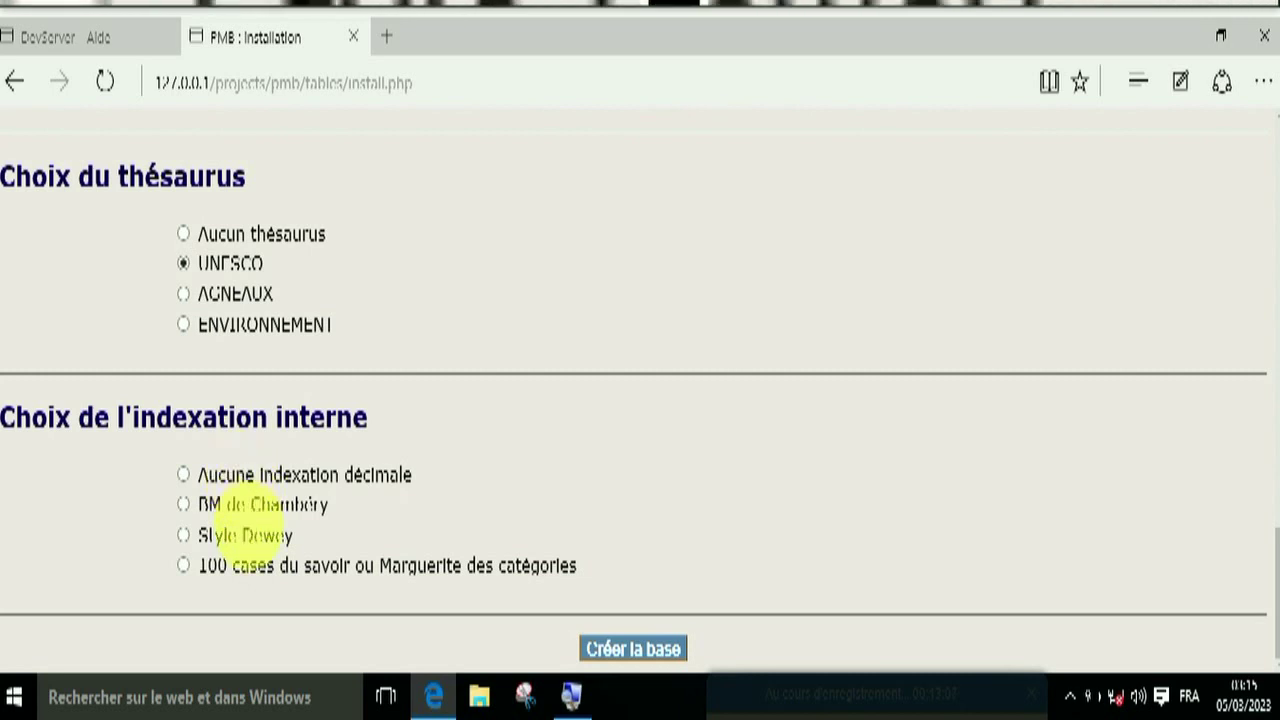
{"action": "left_click", "coordinate": [183, 535]}
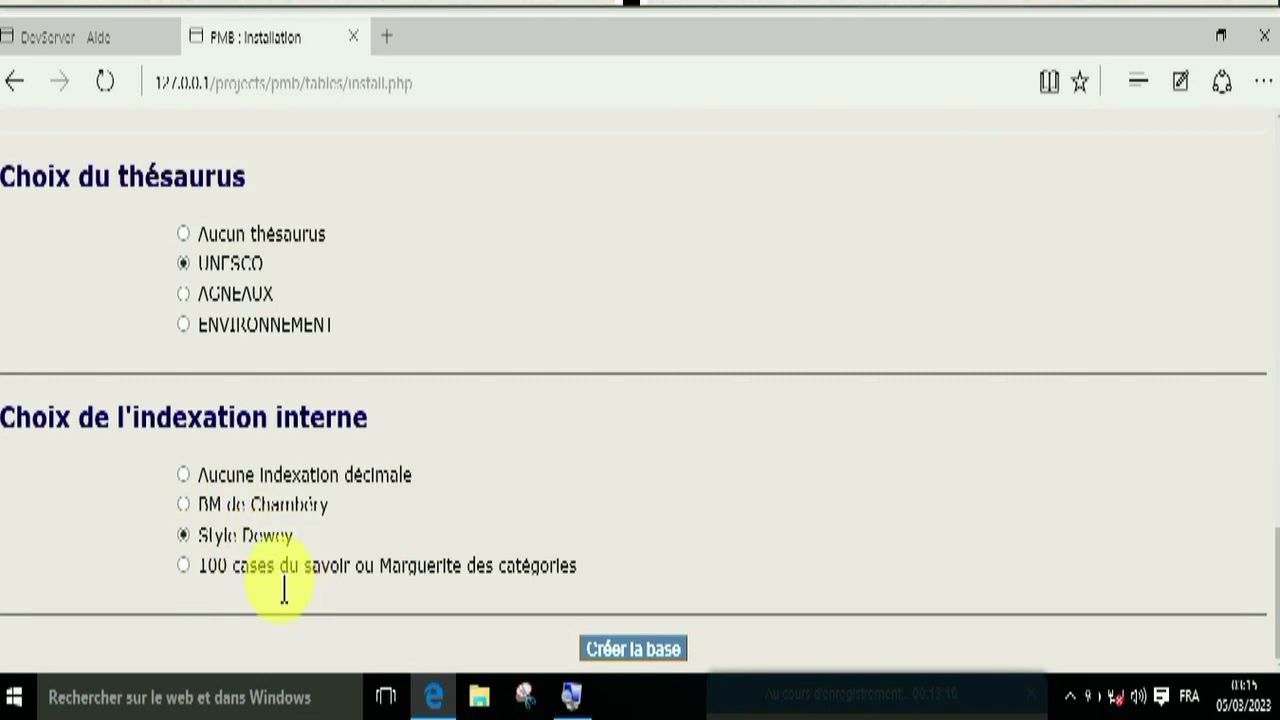
{"action": "left_click", "coordinate": [634, 645]}
{"action": "key", "text": "Down"}
{"action": "key", "text": "Down"}
{"action": "key", "text": "Down"}
{"action": "key", "text": "Down"}
{"action": "key", "text": "Down"}
{"action": "key", "text": "Down"}
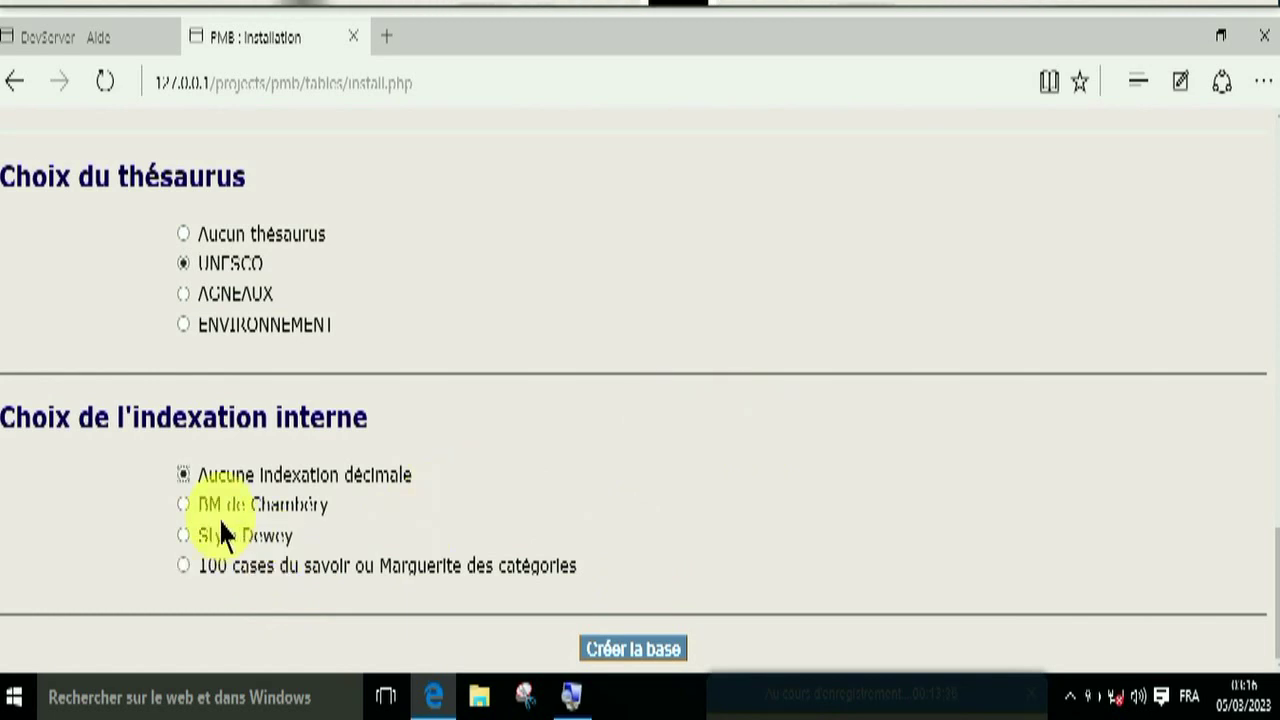
Step: Select Style Dewey as the internal indexing, create the PMB database and review the installation report
{"action": "left_click", "coordinate": [186, 540]}
{"action": "left_click", "coordinate": [630, 650]}
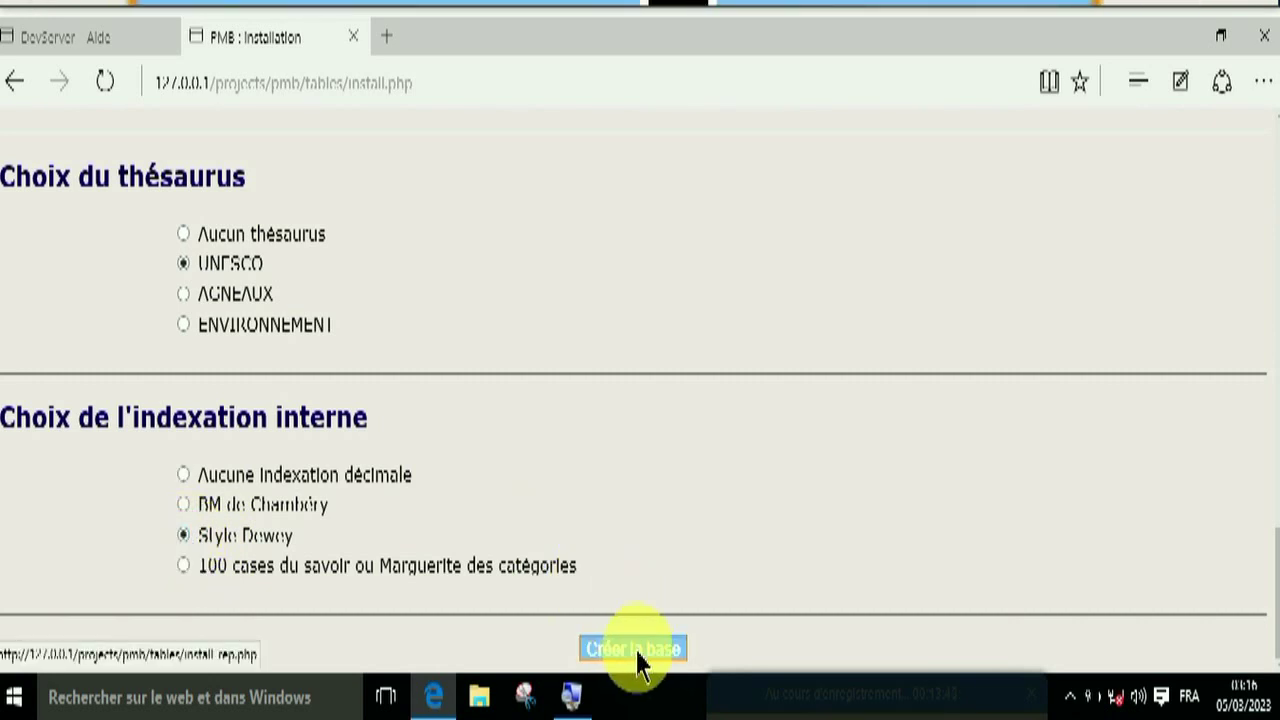
{"action": "left_click", "coordinate": [634, 652]}
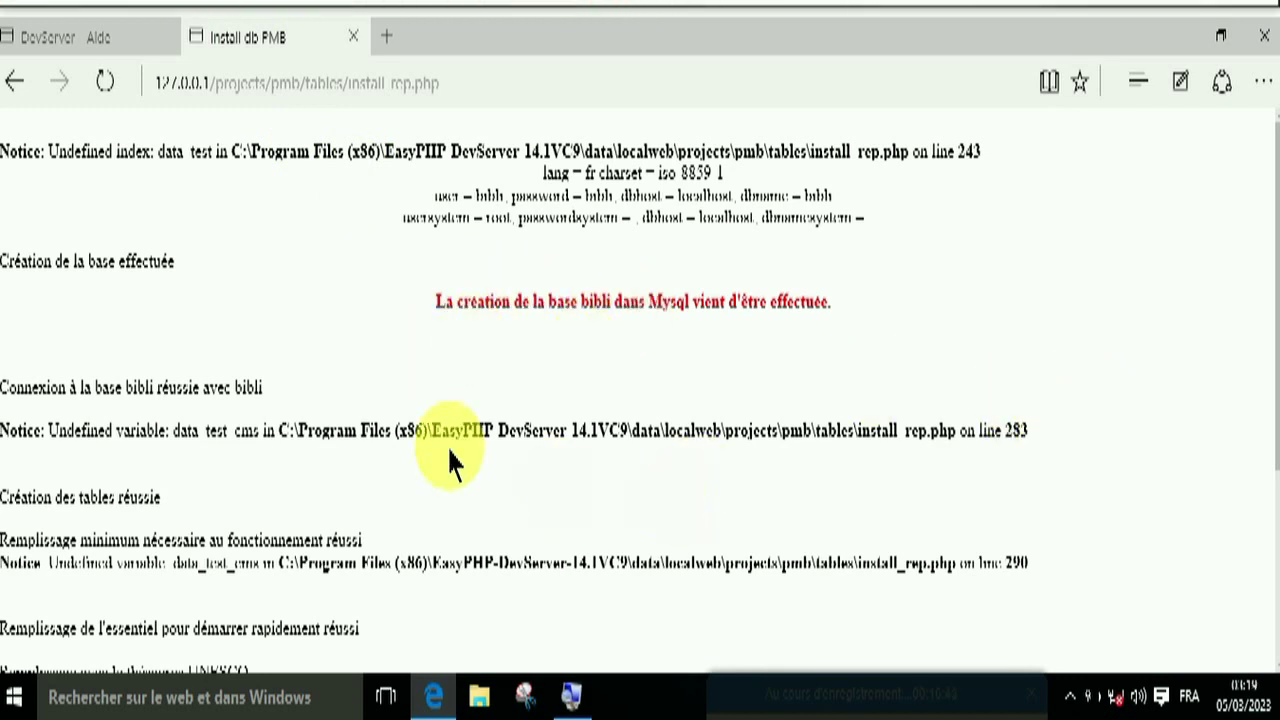
{"action": "scroll", "coordinate": [450, 462], "scroll_direction": "down", "scroll_amount": 3}
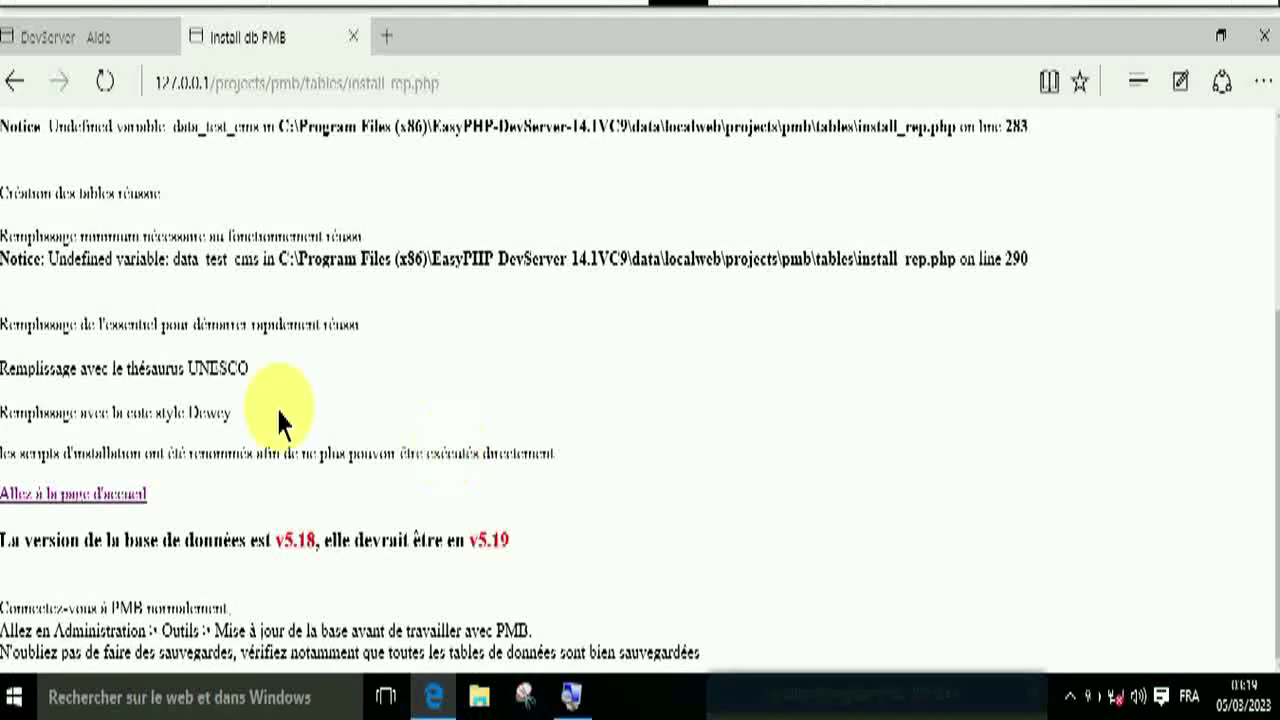
Step: Go to PMB's home page, log in as admin with the account password, and acknowledge the database-version and licence notices
{"action": "left_click", "coordinate": [109, 510]}
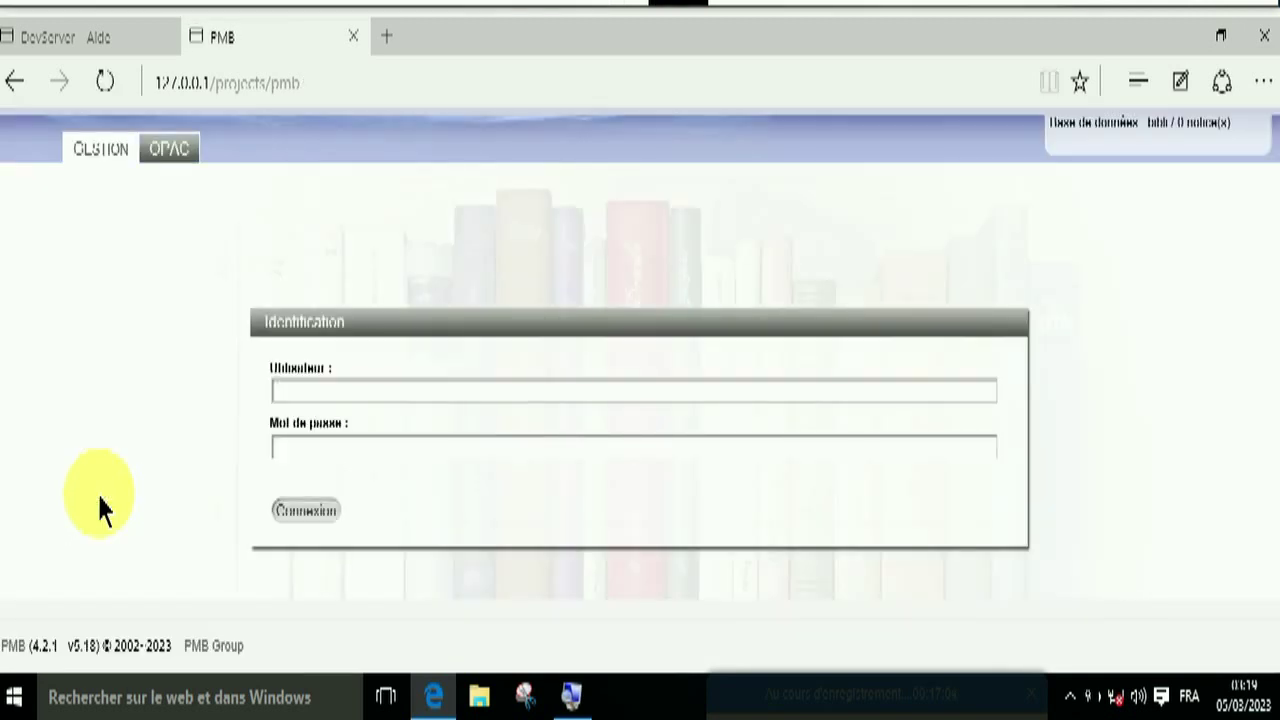
{"action": "left_click", "coordinate": [325, 425]}
{"action": "left_click", "coordinate": [322, 394]}
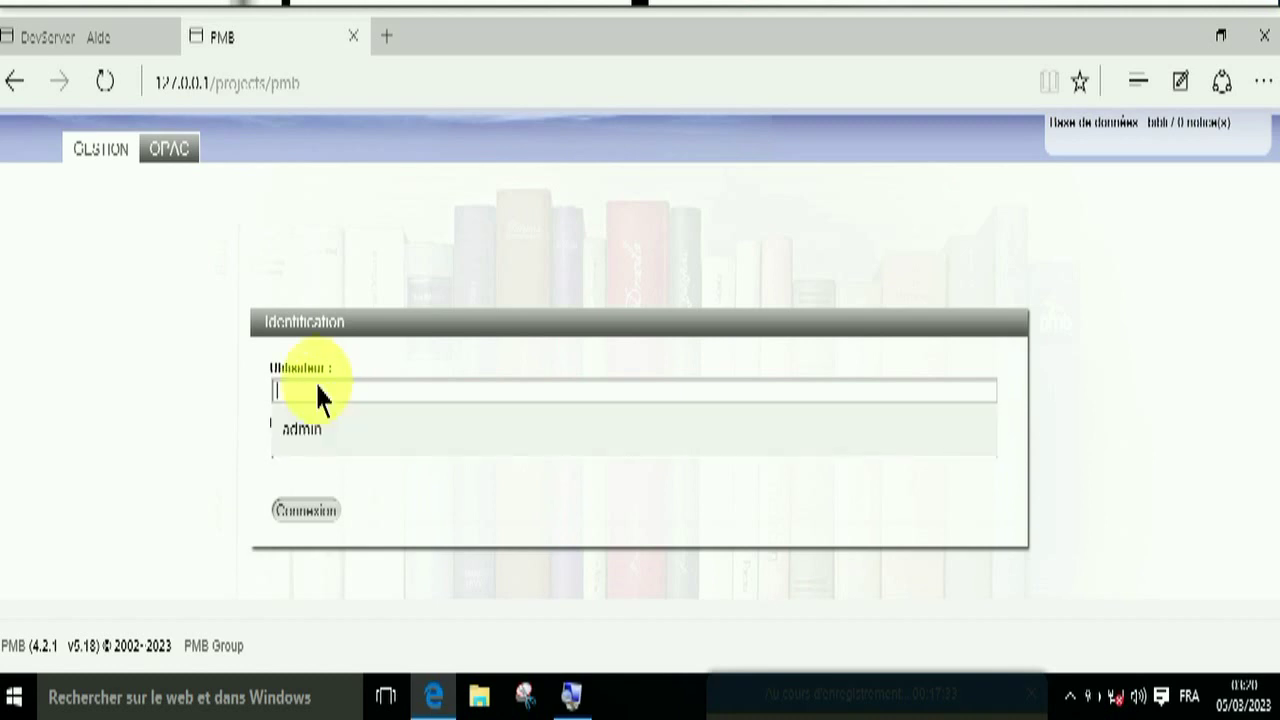
{"action": "type", "text": "a"}
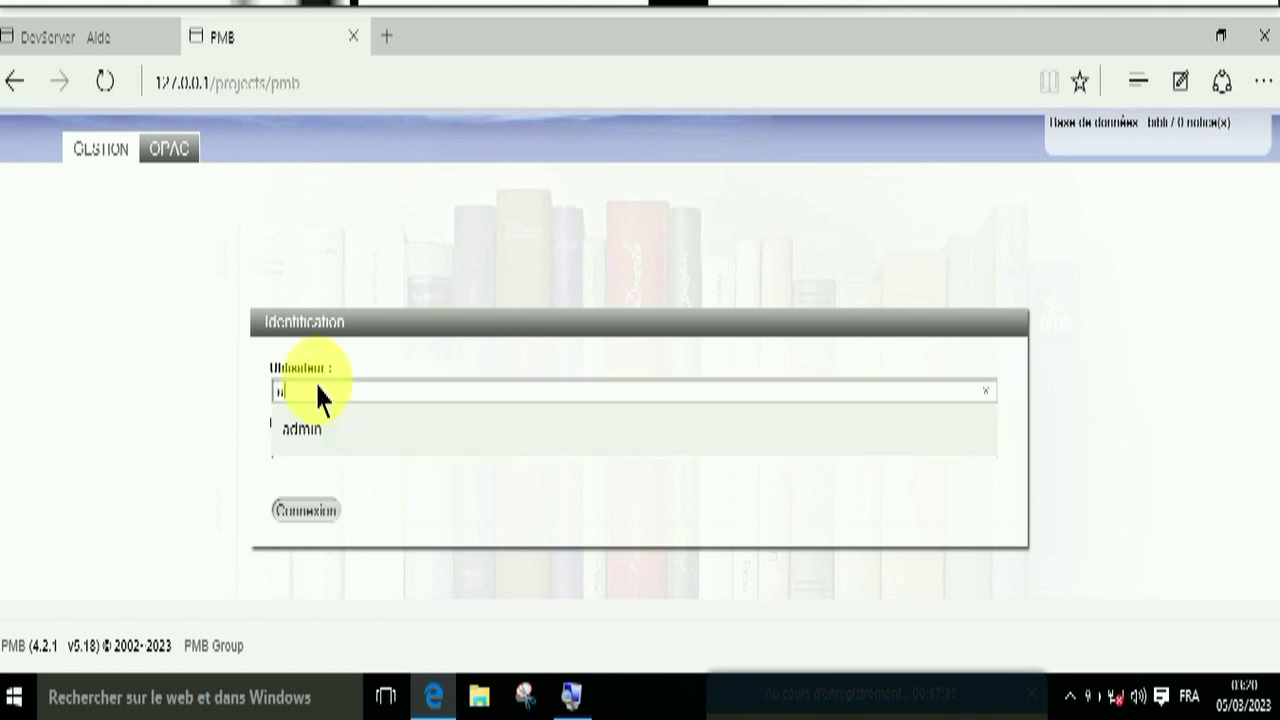
{"action": "type", "text": "dmin"}
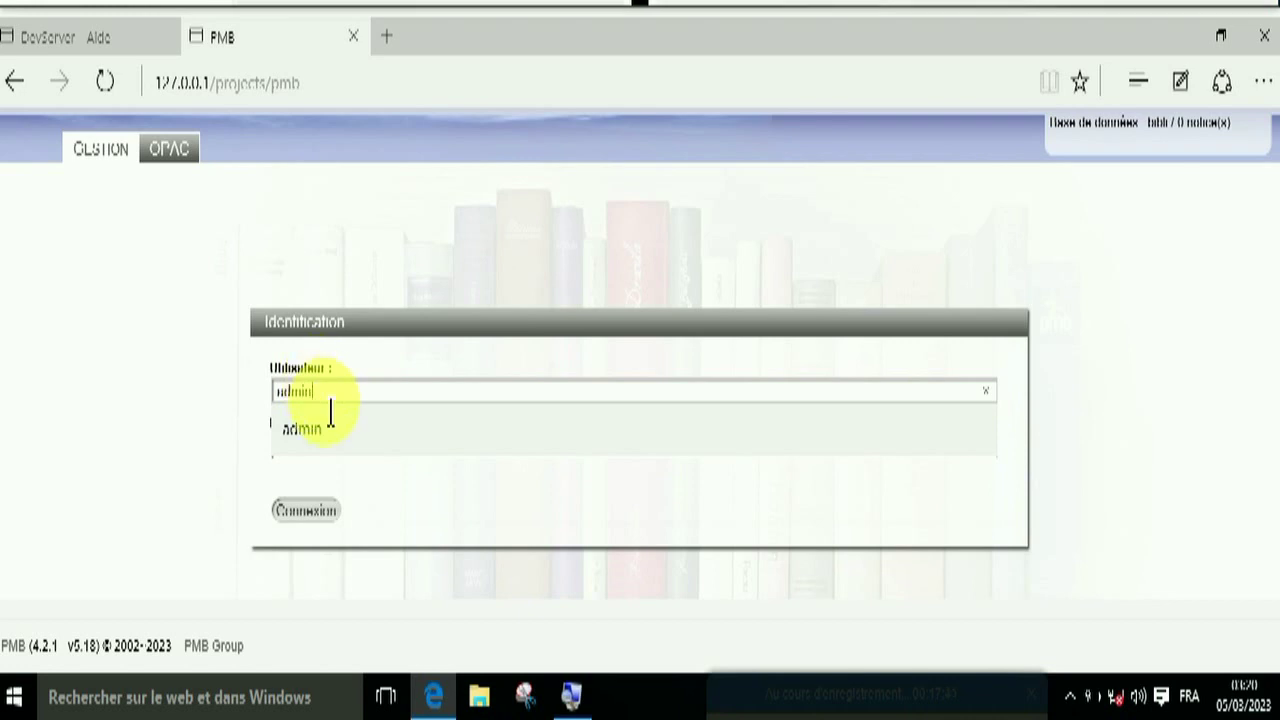
{"action": "double_click", "coordinate": [292, 405]}
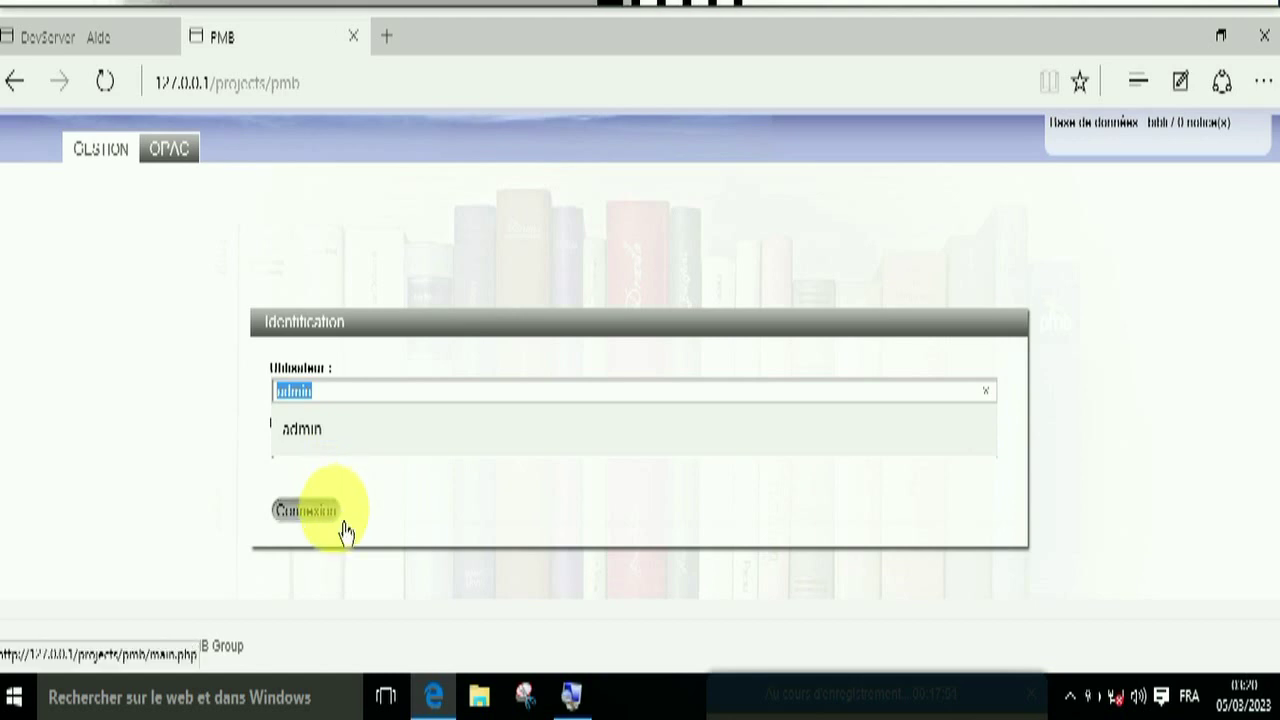
{"action": "left_click", "coordinate": [434, 523]}
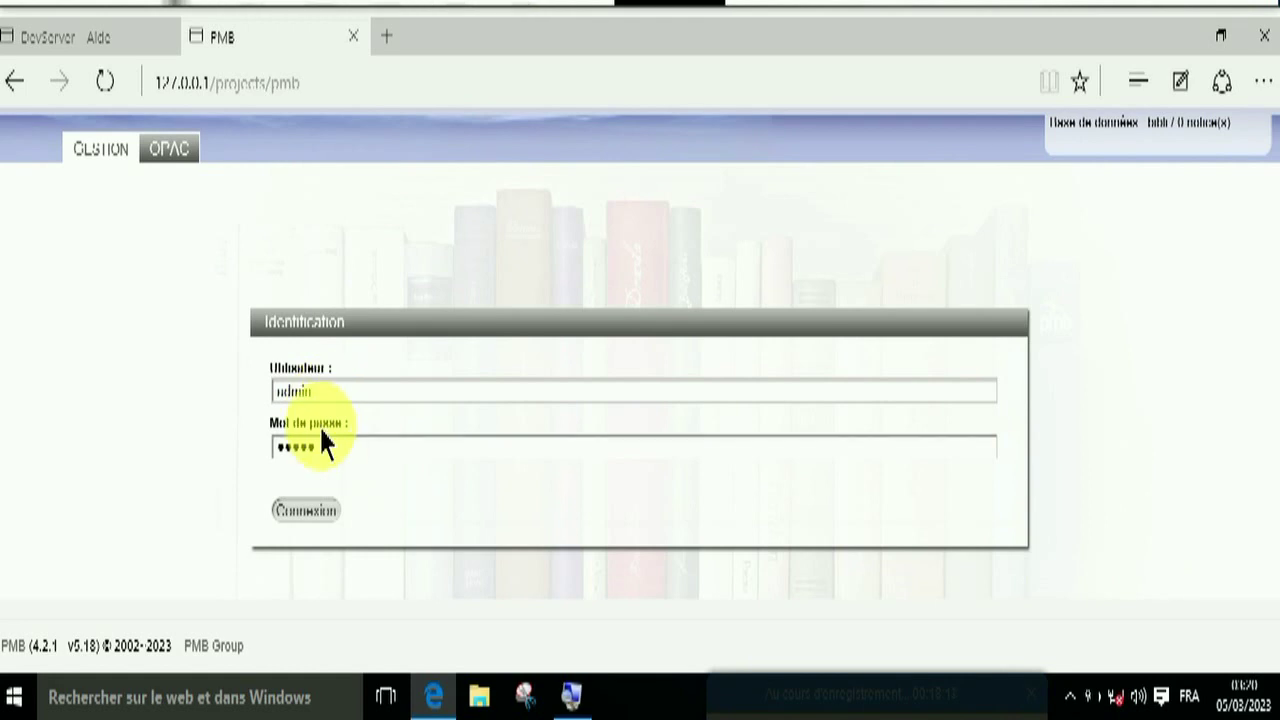
{"action": "left_click", "coordinate": [330, 522]}
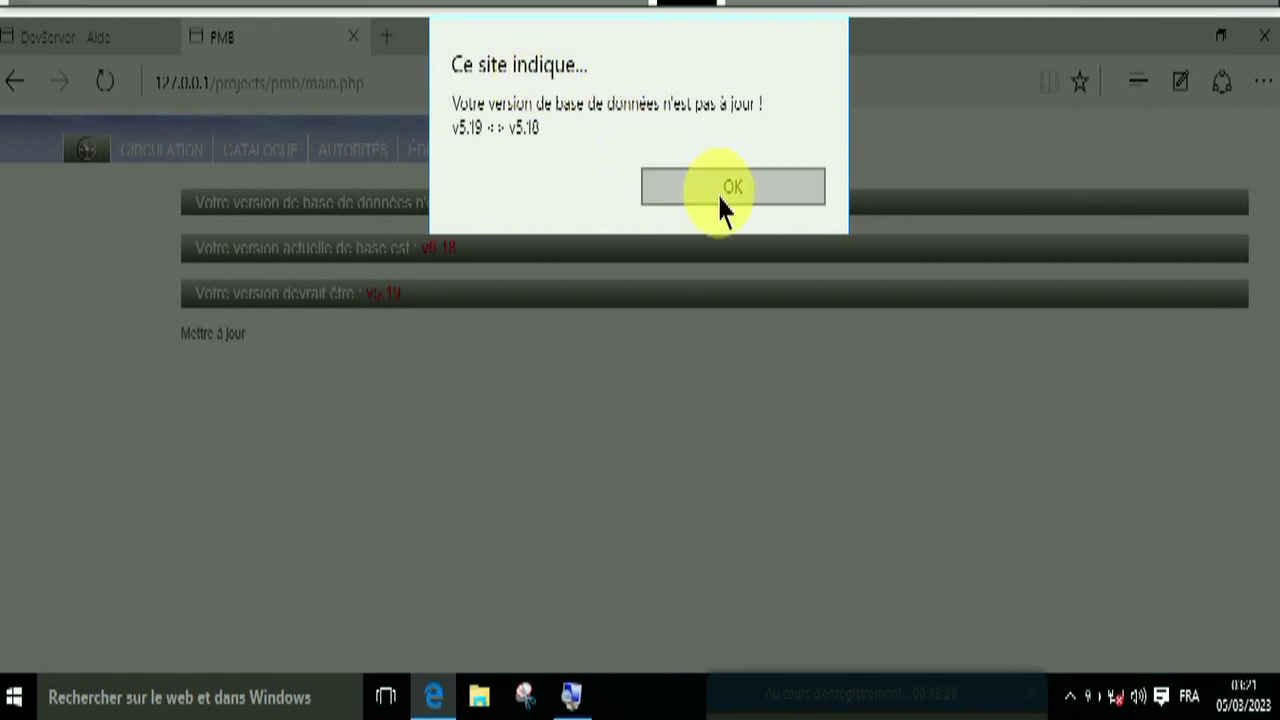
{"action": "left_click", "coordinate": [724, 196]}
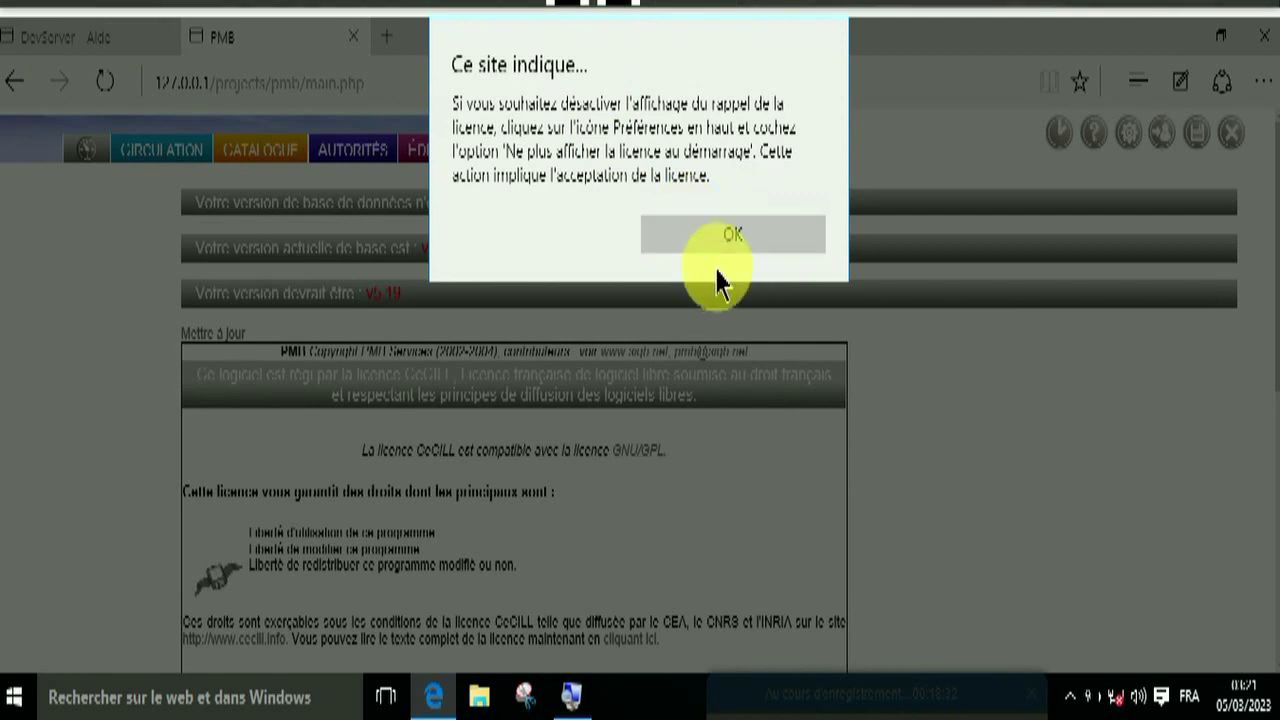
{"action": "left_click", "coordinate": [734, 236]}
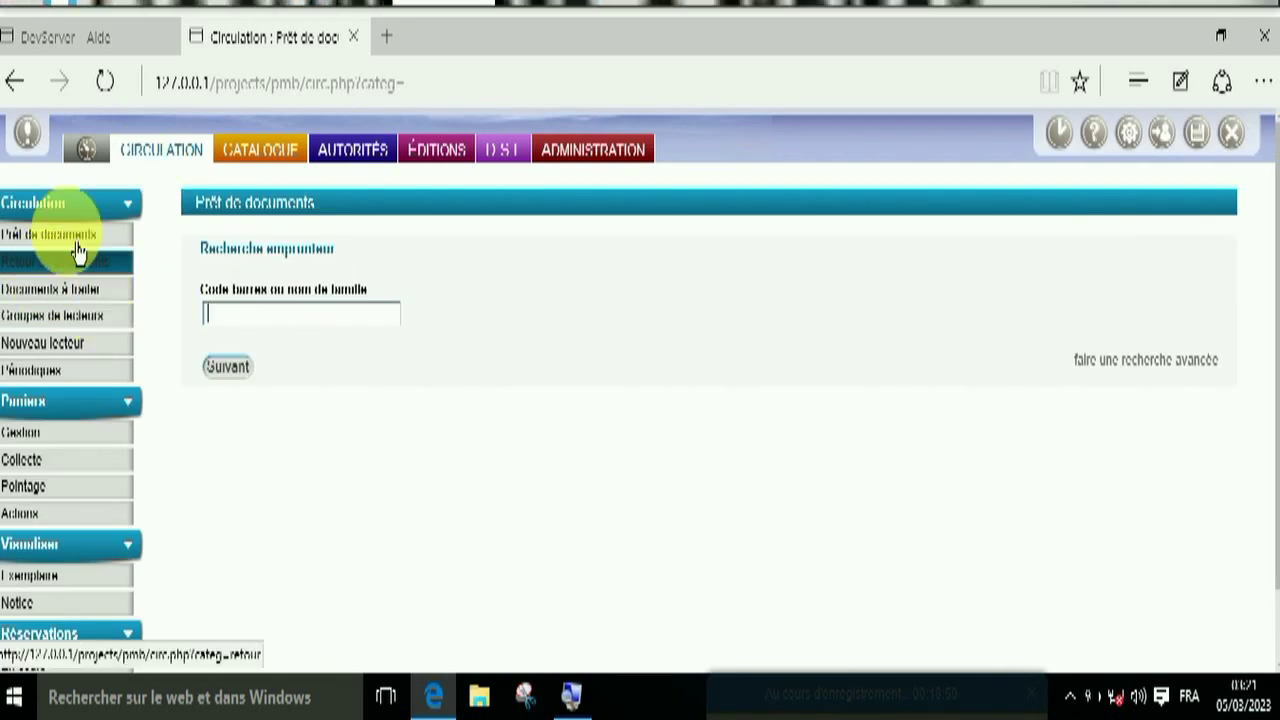
Step: Browse PMB's modules, viewing the Collecte baskets page, Autorités, Éditions and Administration before returning to Circulation
{"action": "left_click", "coordinate": [42, 472]}
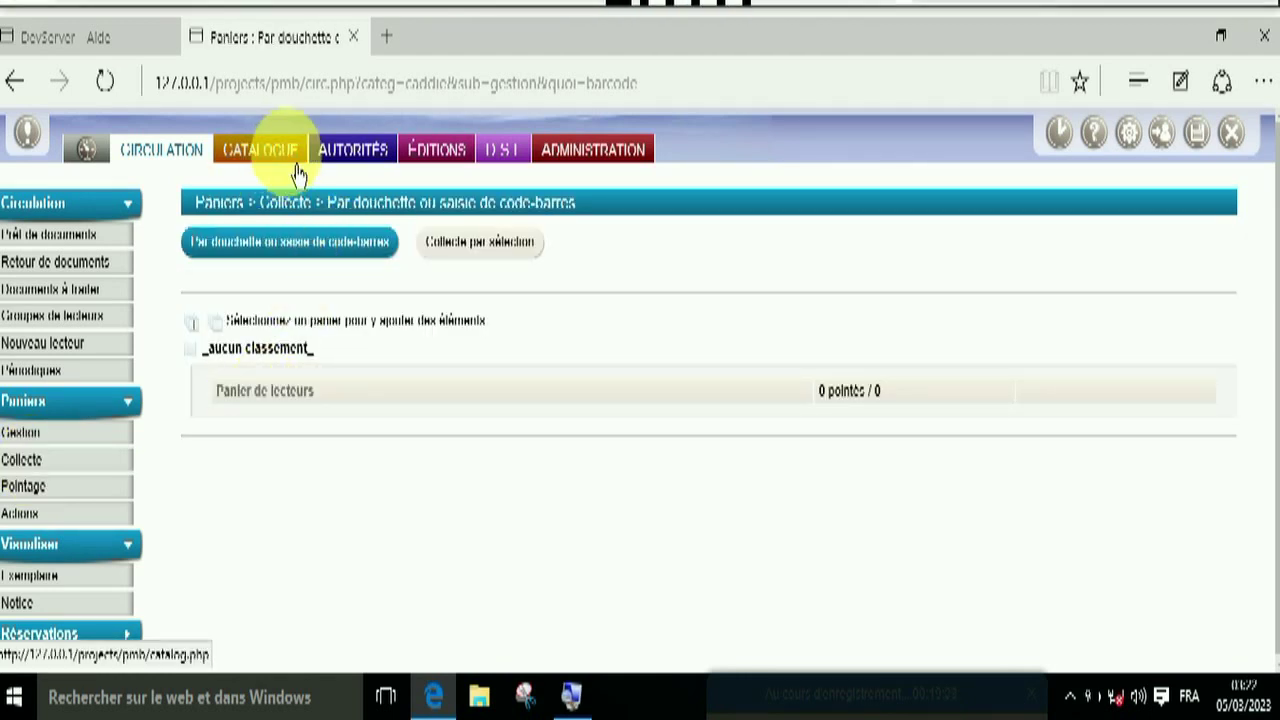
{"action": "left_click", "coordinate": [351, 168]}
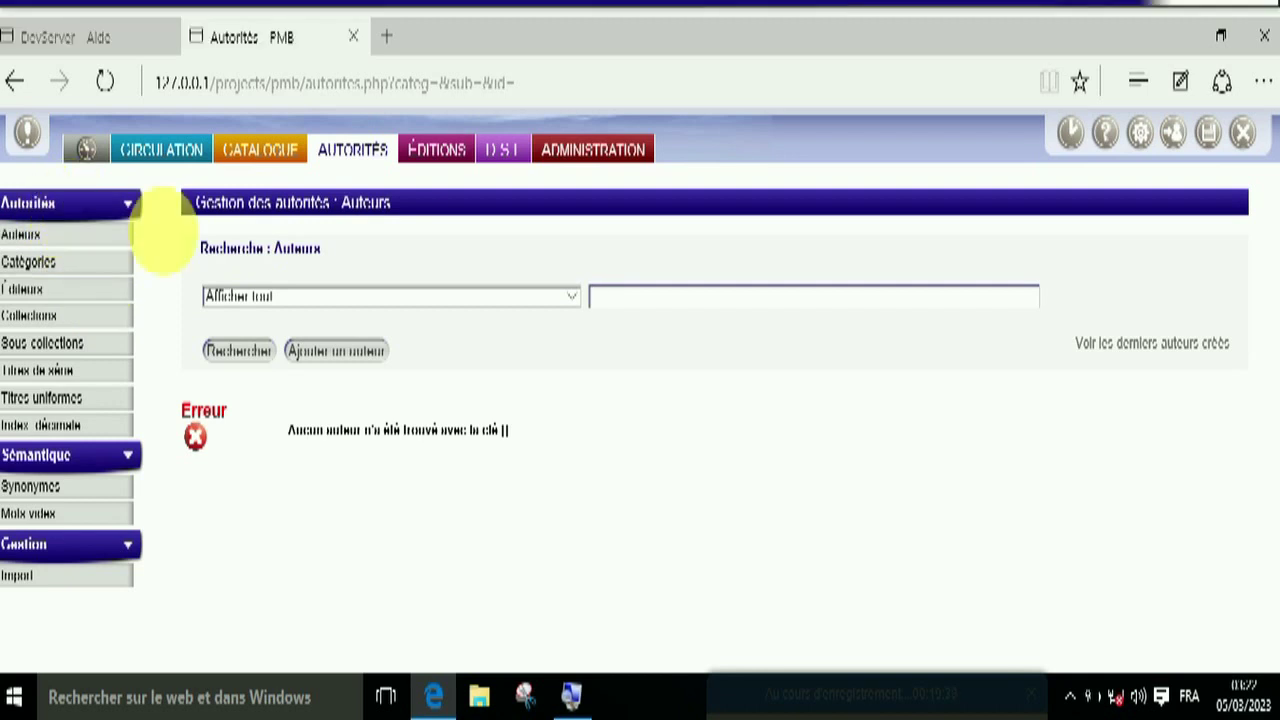
{"action": "left_click", "coordinate": [455, 170]}
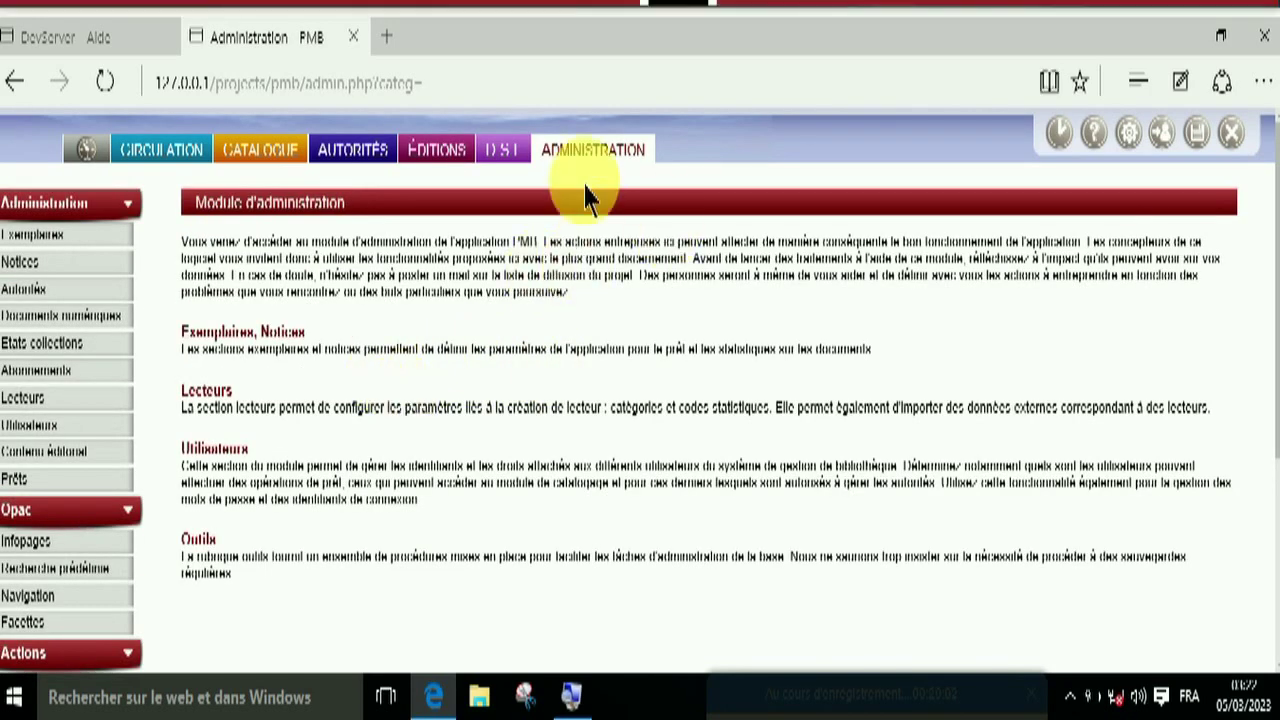
{"action": "left_click", "coordinate": [176, 172]}
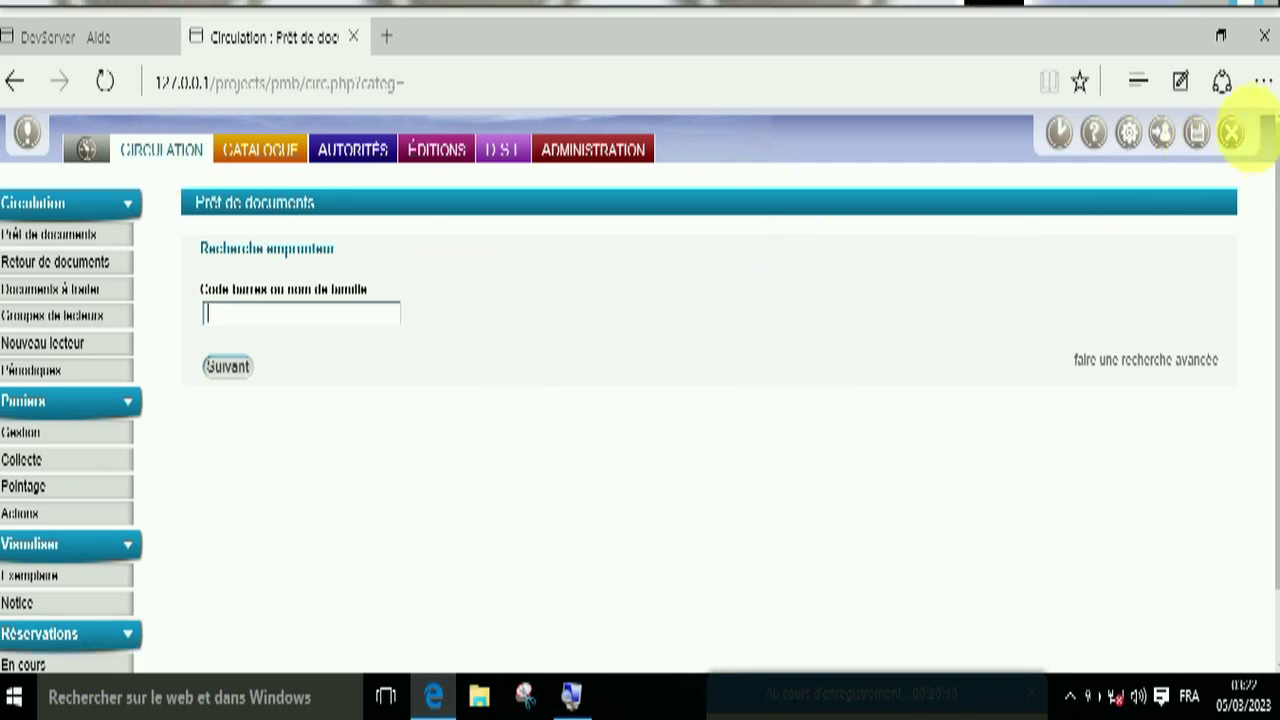
Step: Log out of PMB and close the browser with all its open pages
{"action": "left_click", "coordinate": [1232, 134]}
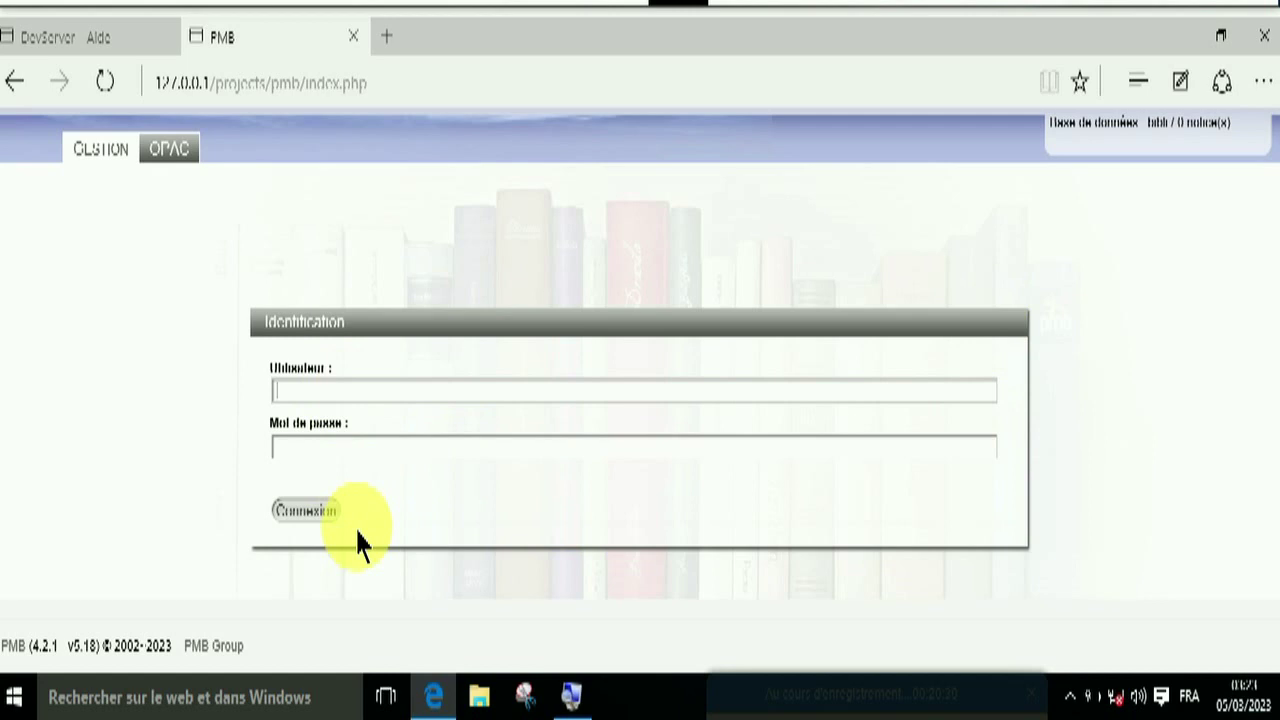
{"action": "left_click", "coordinate": [312, 511]}
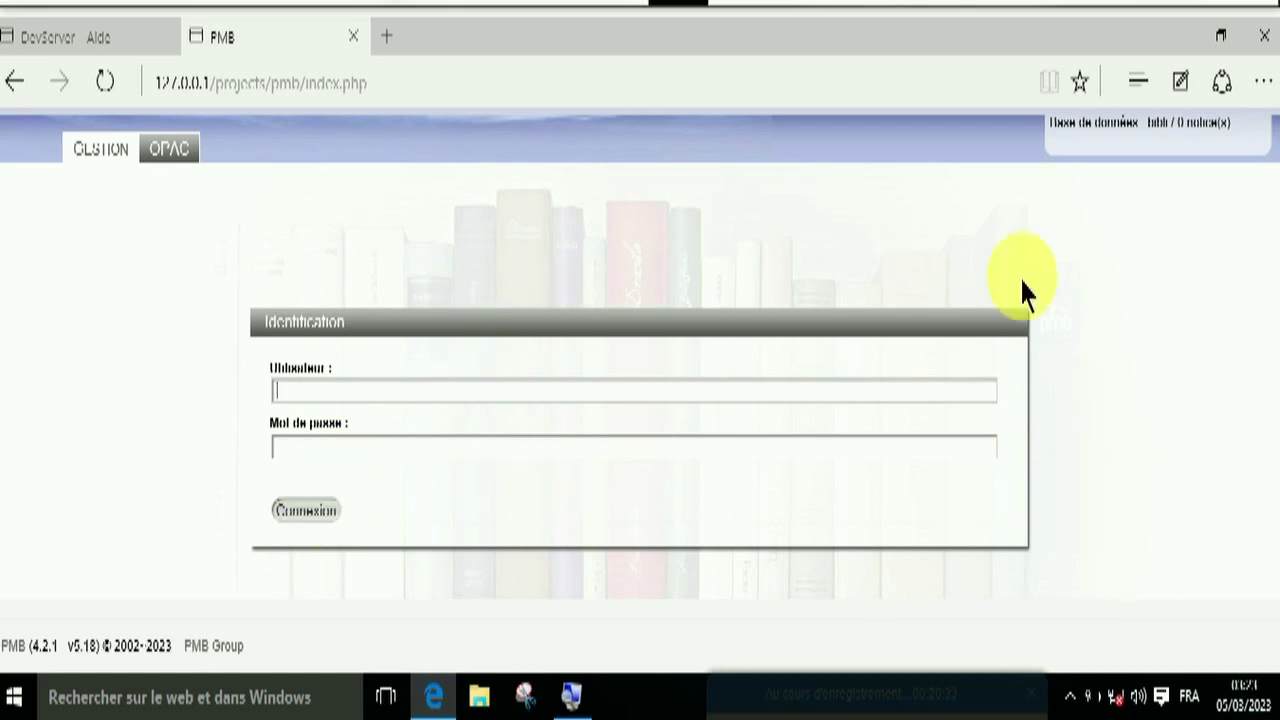
{"action": "left_click", "coordinate": [1264, 40]}
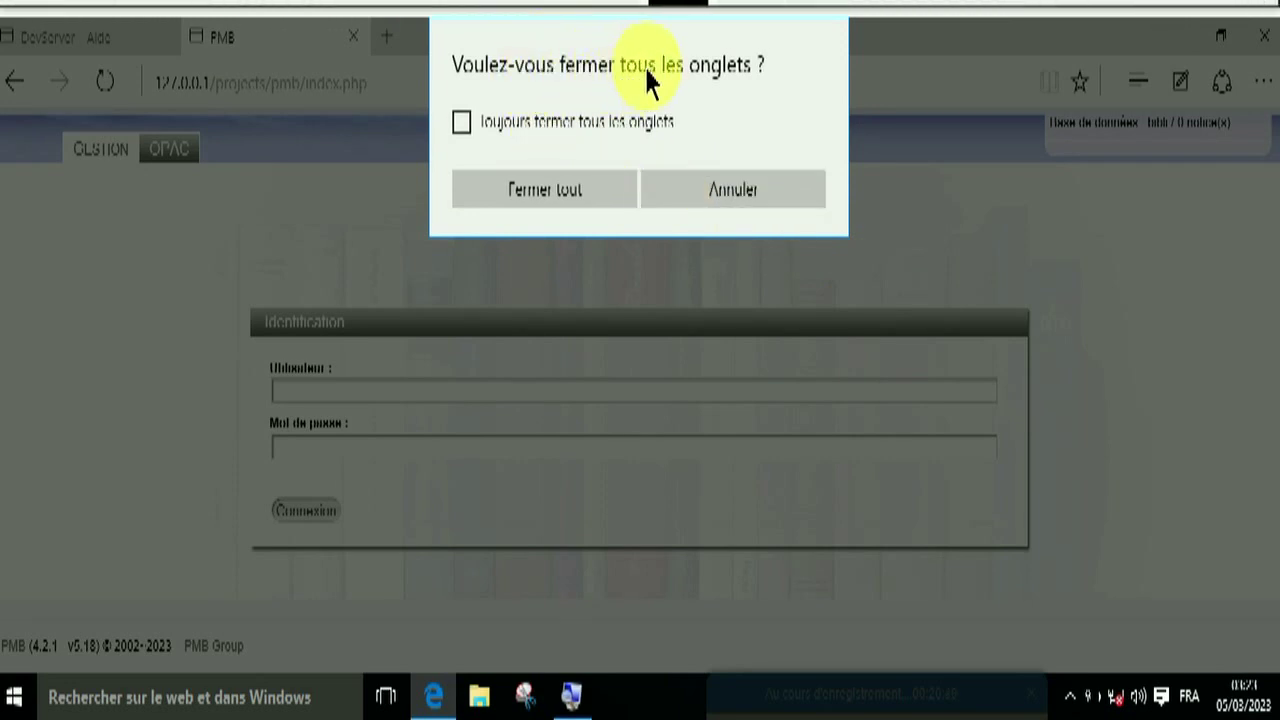
{"action": "left_click", "coordinate": [580, 202]}
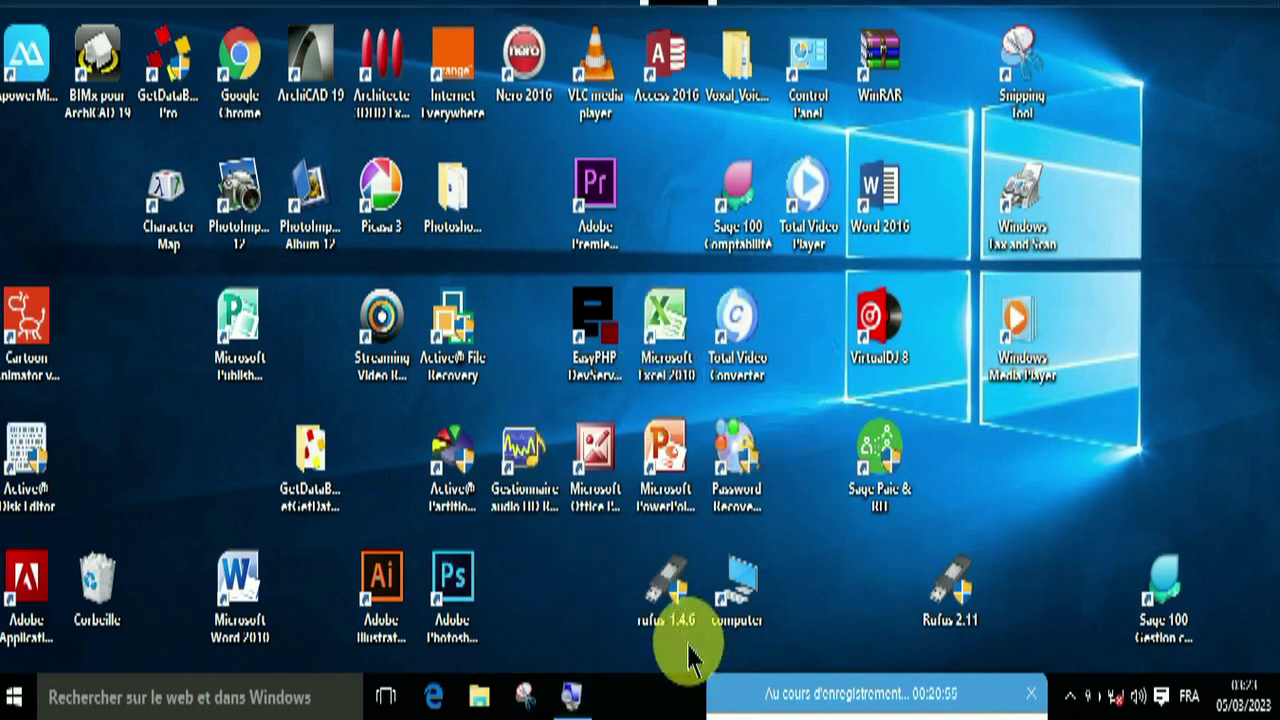
Step: Reopen the local web page from the running EasyPHP DevServer and open the pmb folder under projects
{"action": "left_click", "coordinate": [594, 333]}
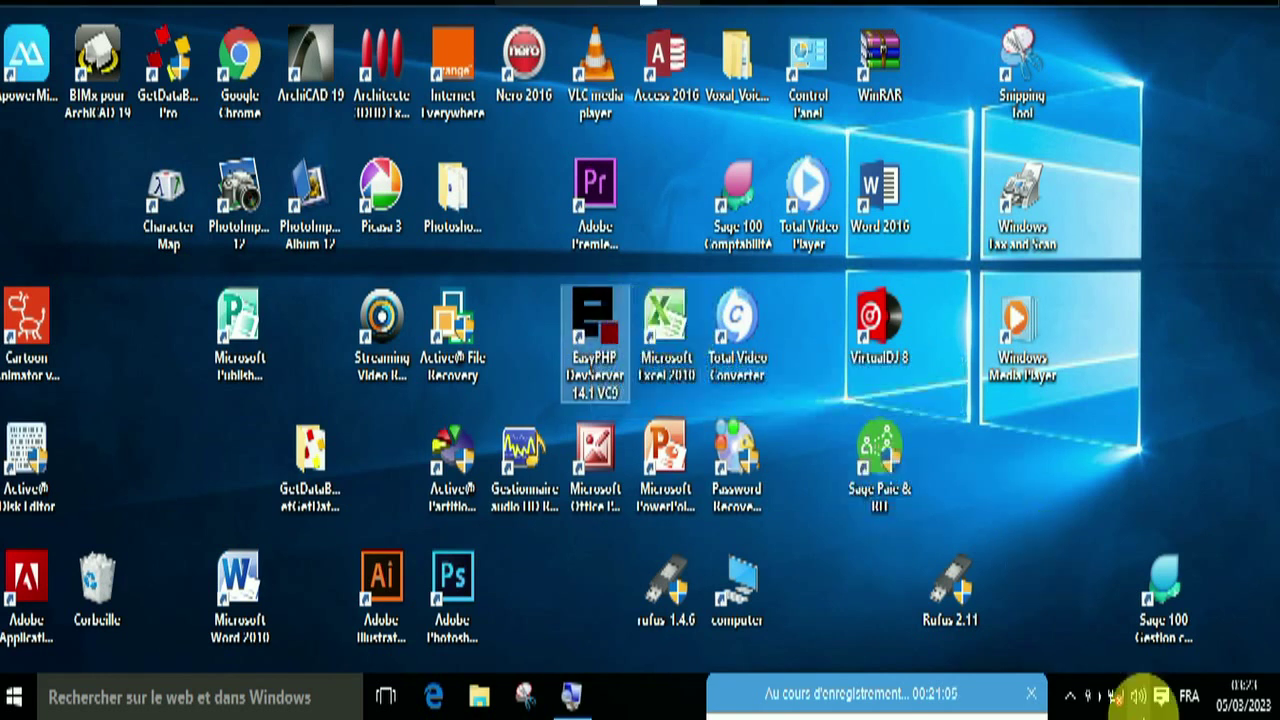
{"action": "left_click", "coordinate": [1070, 697]}
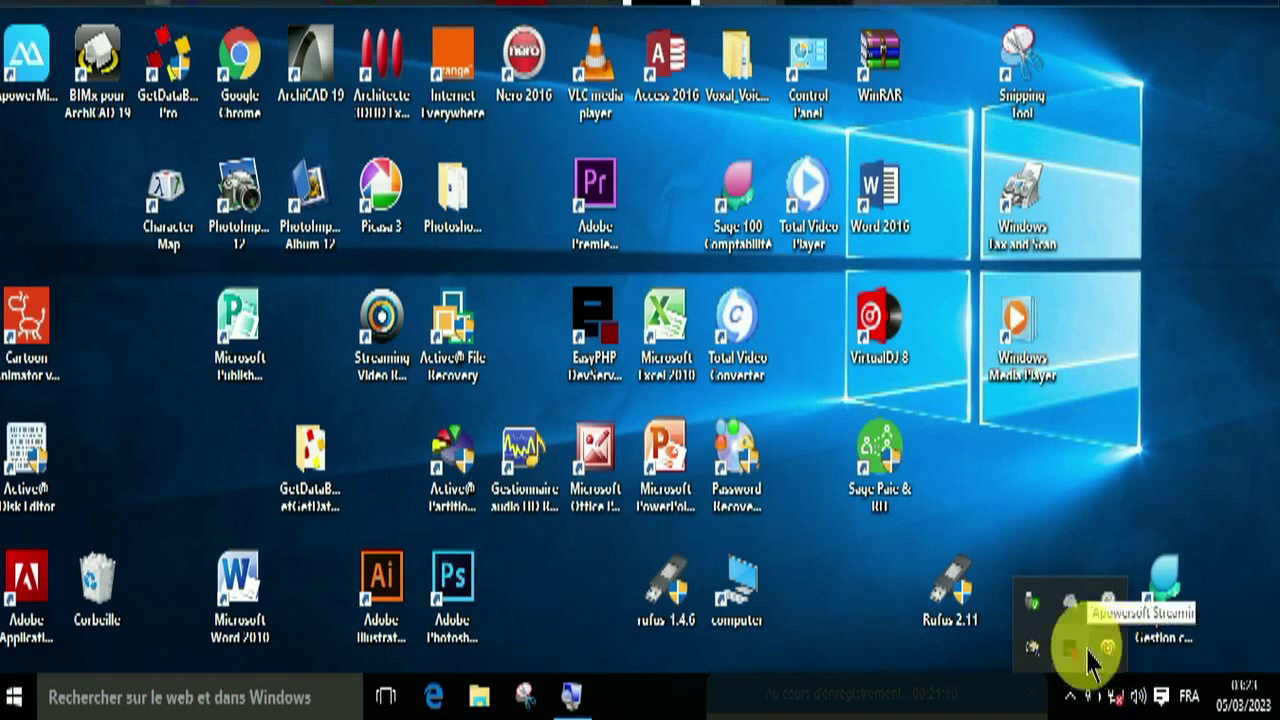
{"action": "right_click", "coordinate": [1071, 655]}
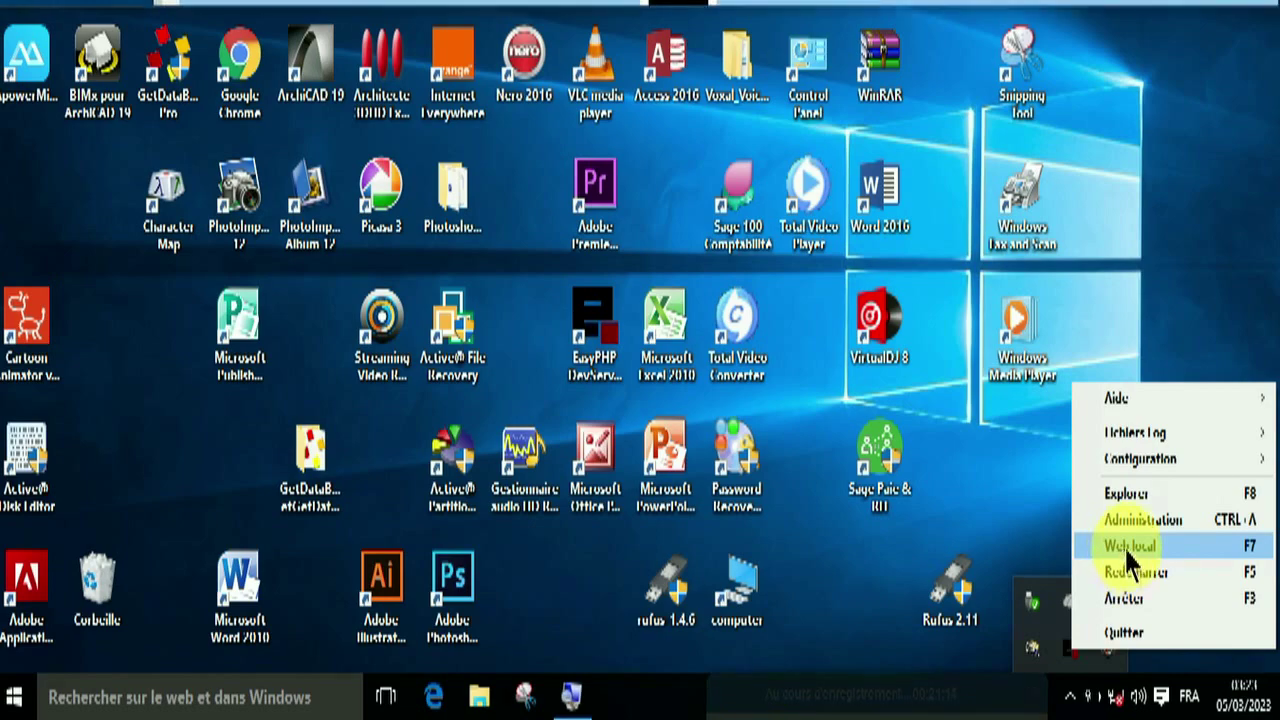
{"action": "left_click", "coordinate": [1128, 550]}
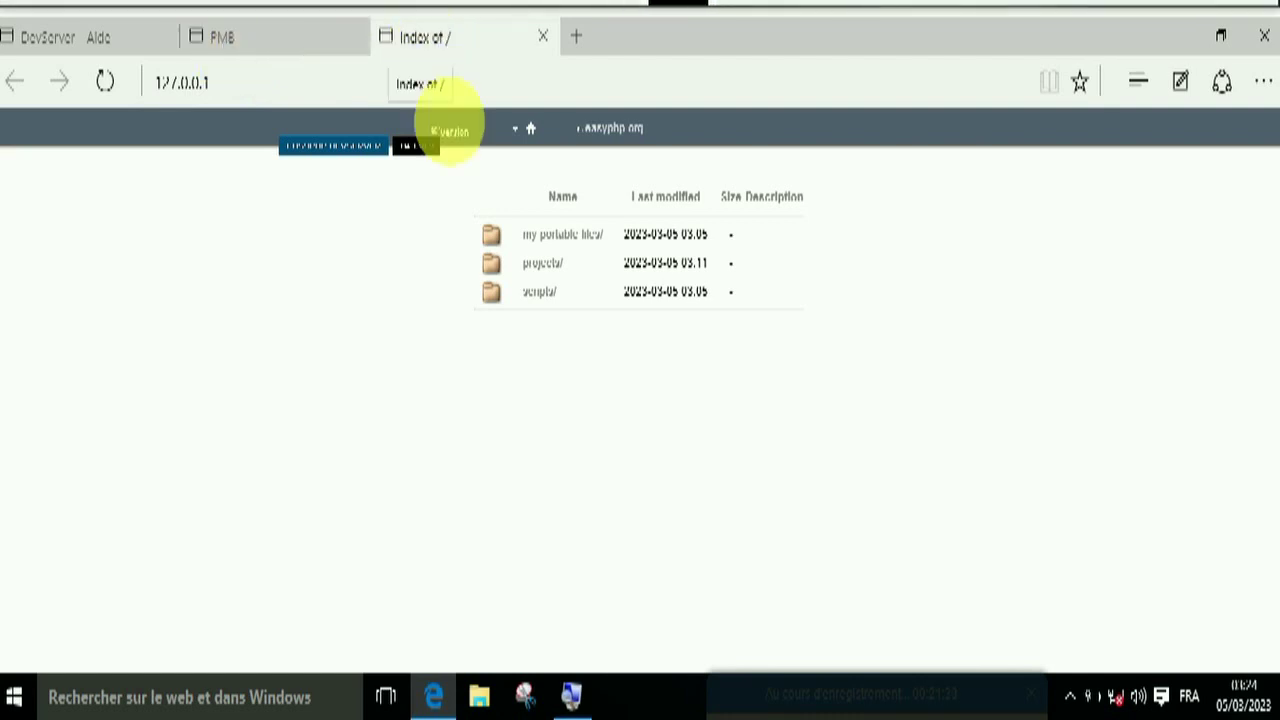
{"action": "left_click", "coordinate": [549, 278]}
{"action": "left_click", "coordinate": [545, 278]}
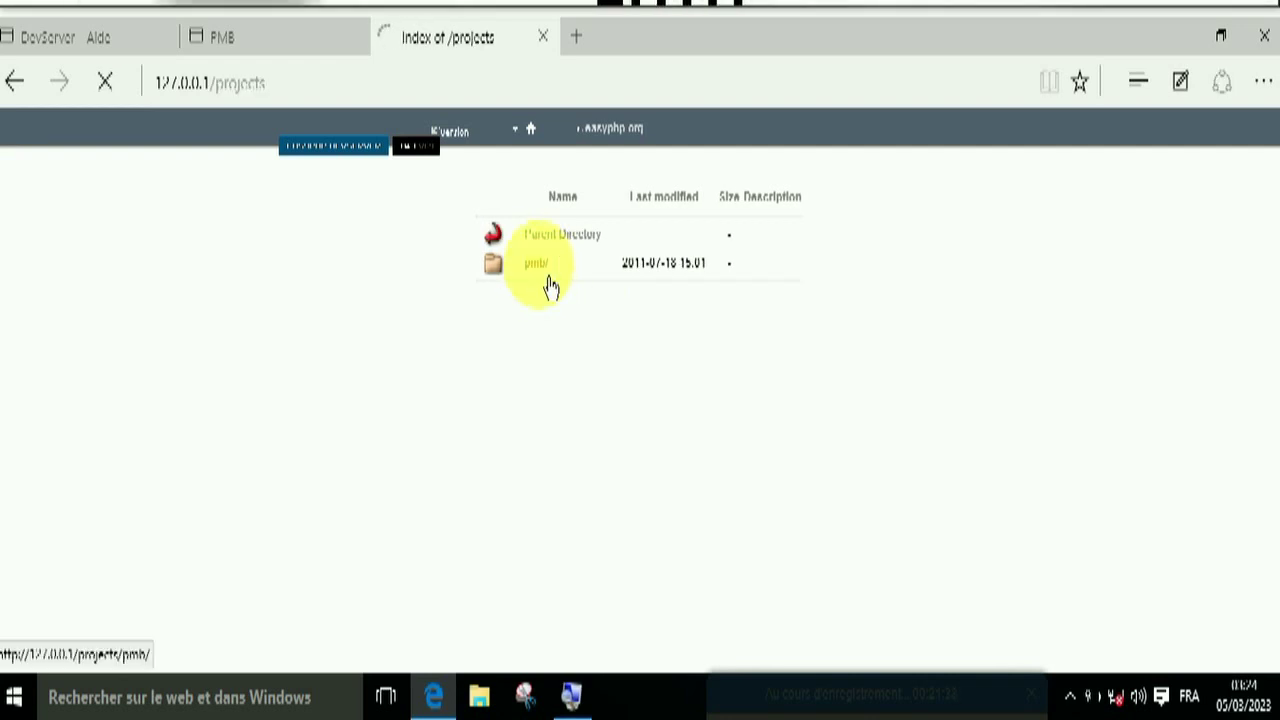